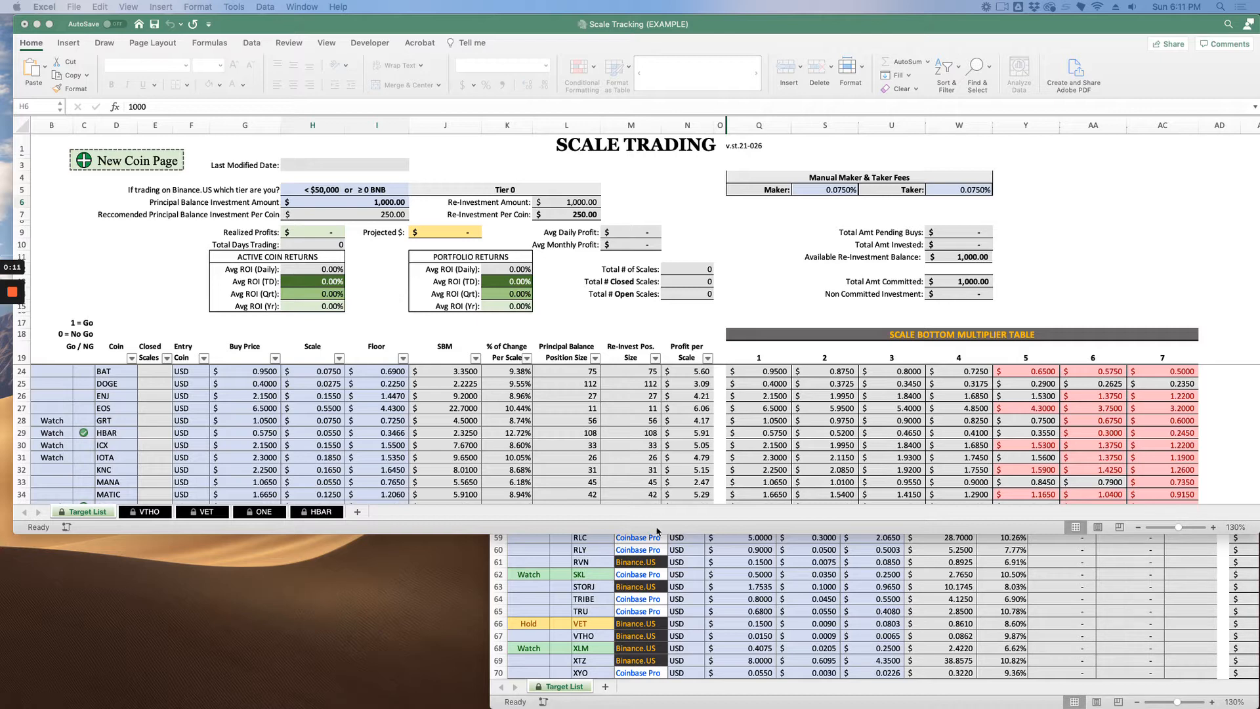
# Resize the Scale Tracking (EXAMPLE) and Scale Trading Tracker copy windows so they overlap with both still reachable
pyautogui.moveTo(662, 534); pyautogui.dragTo(656, 705)
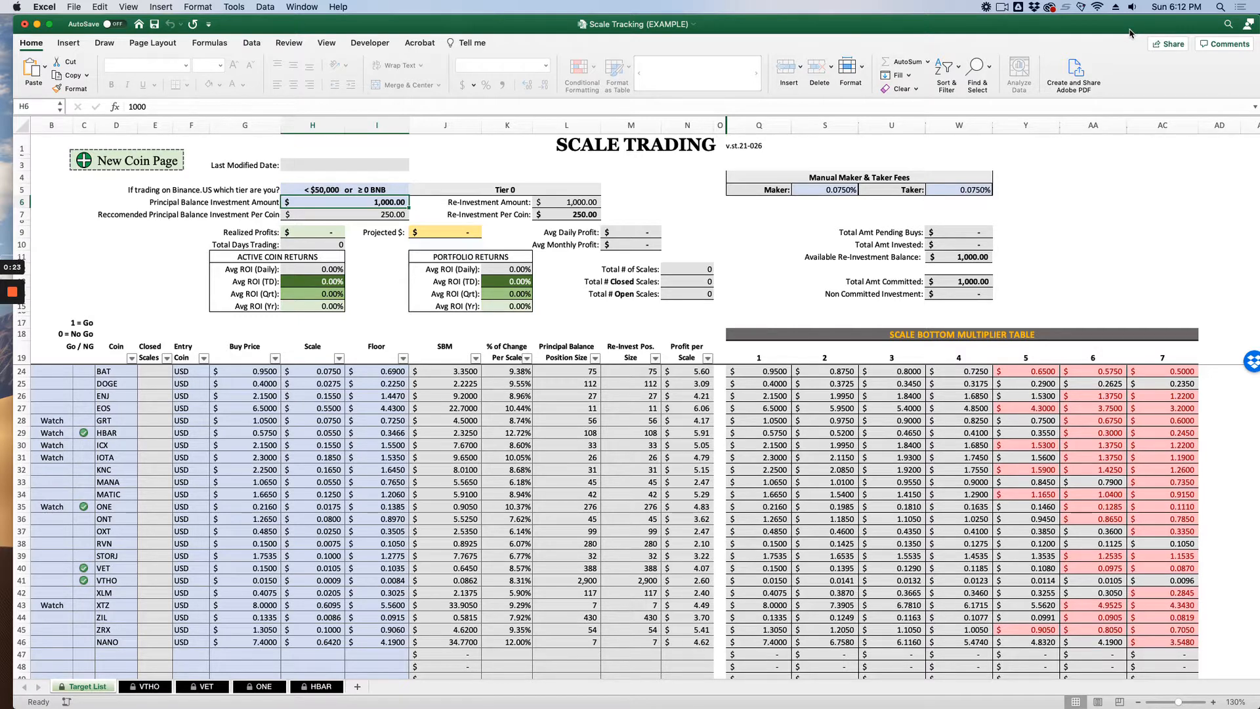
pyautogui.moveTo(1256, 21); pyautogui.dragTo(1196, 18)
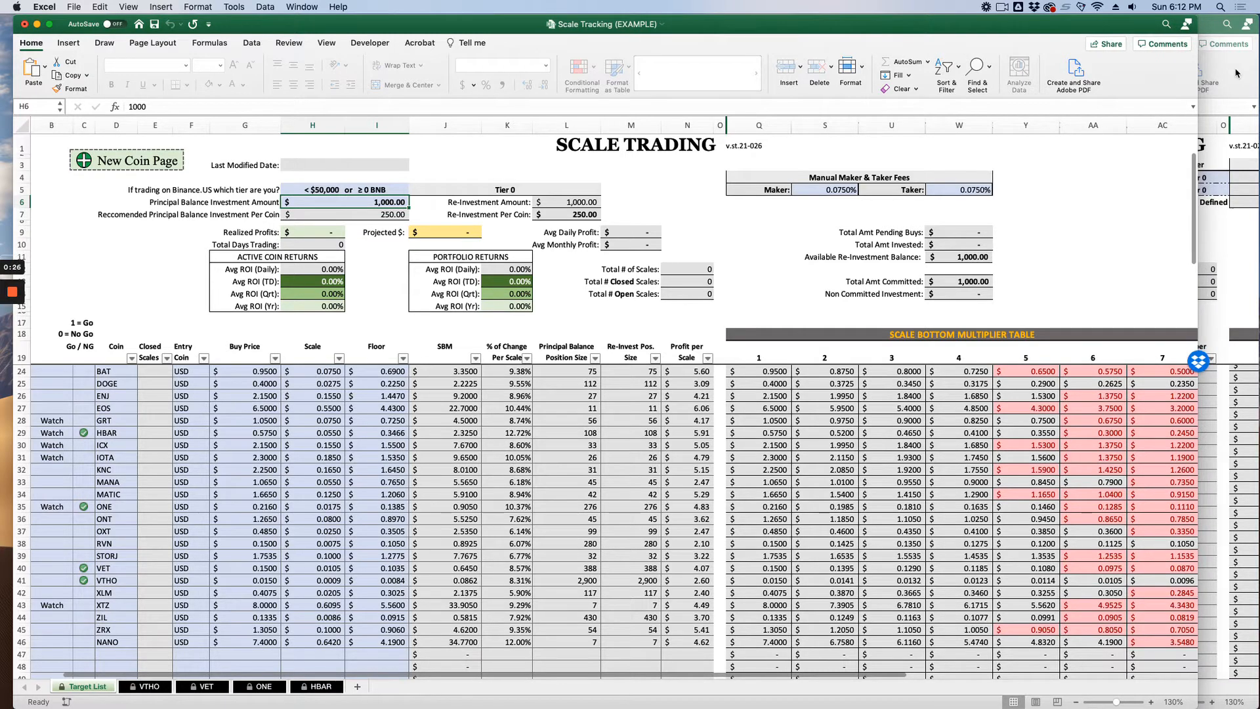
pyautogui.click(1236, 73)
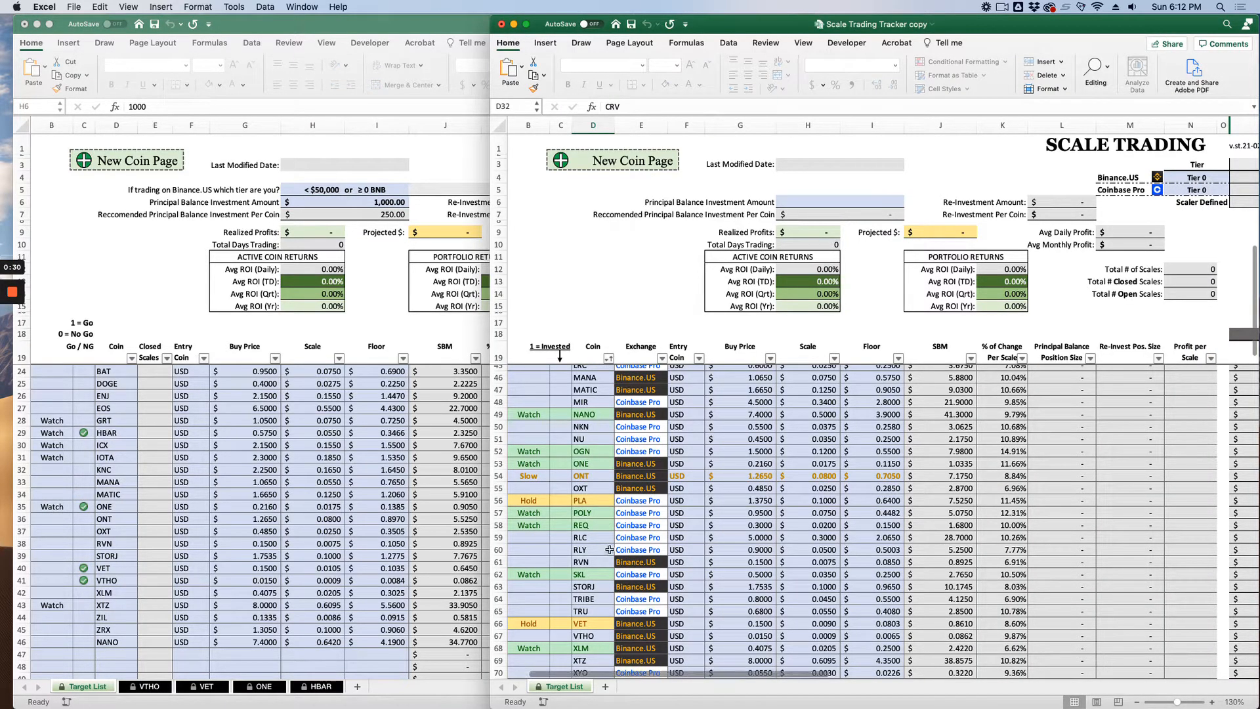
pyautogui.moveTo(490, 17); pyautogui.dragTo(328, 11)
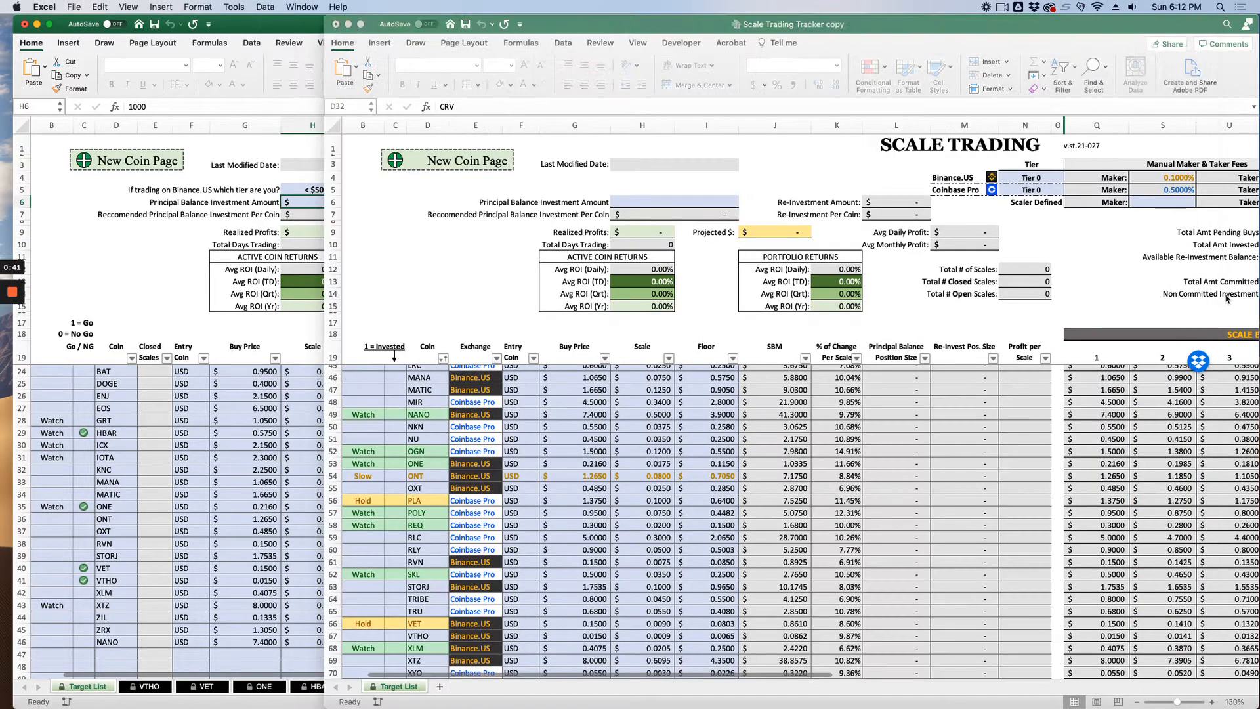
pyautogui.click(1227, 299)
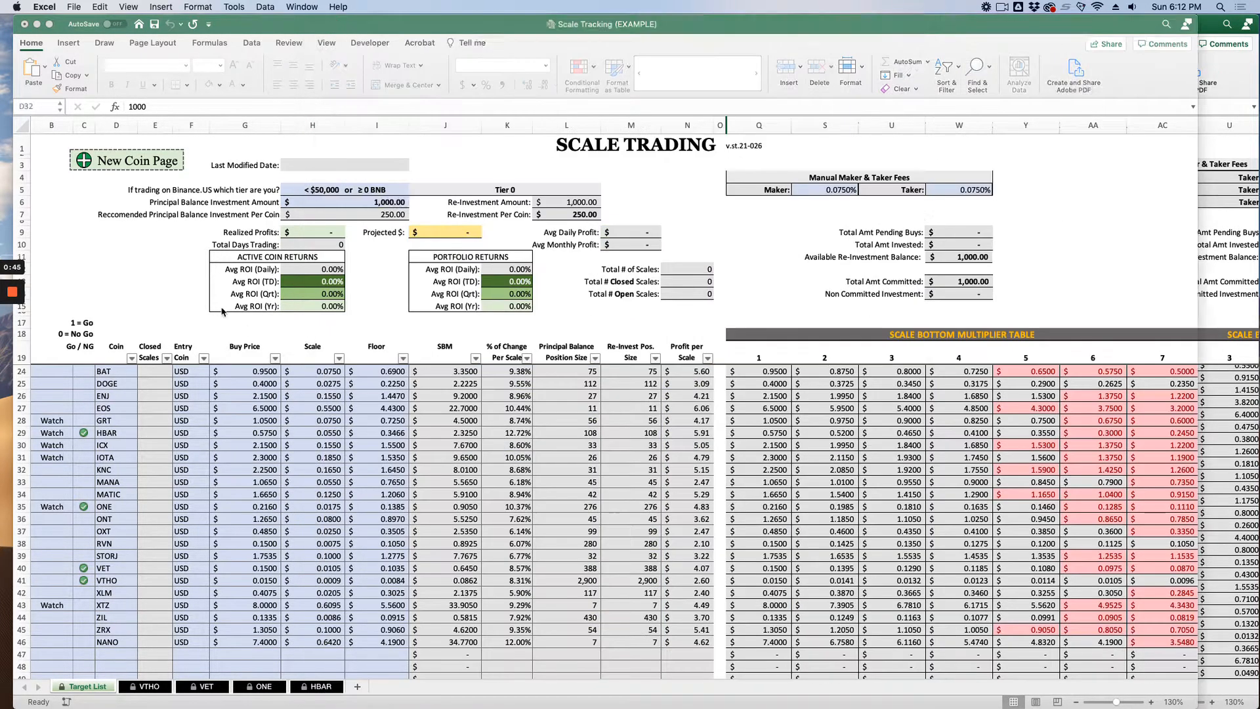
# Look through the VTHO, VET, ONE and HBAR coin sheets of the Scale Tracking (EXAMPLE) workbook
pyautogui.click(222, 309)
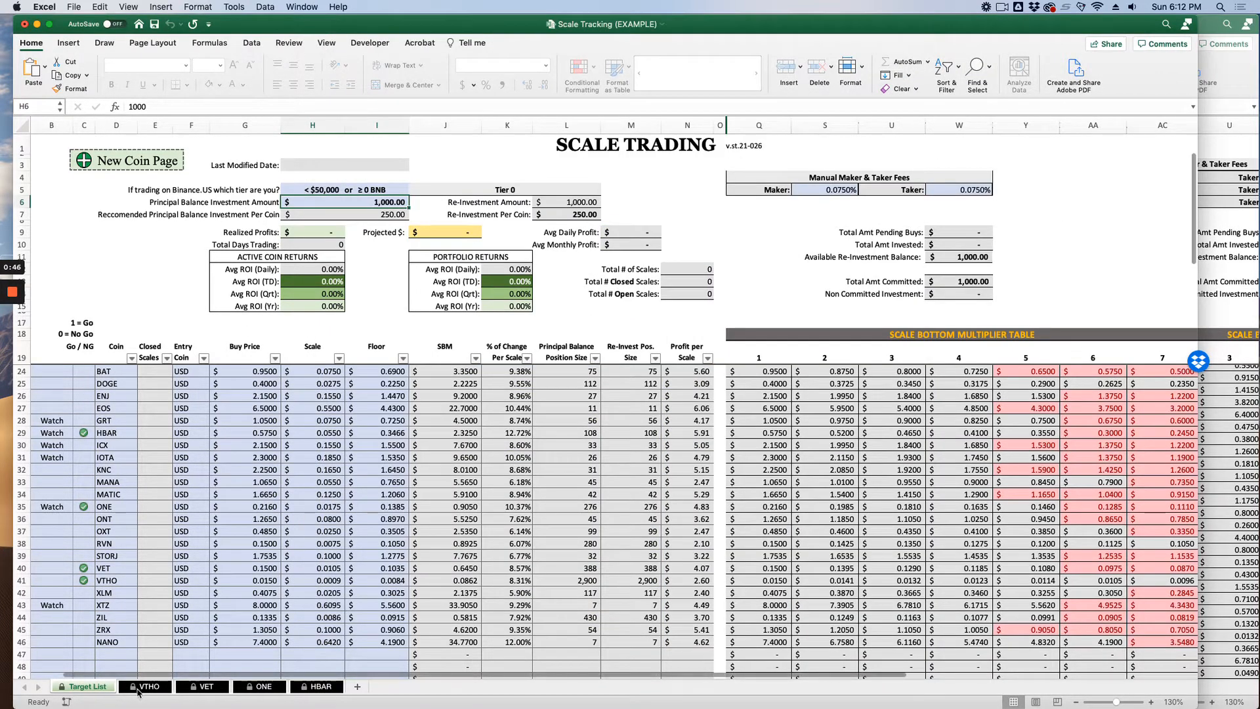
pyautogui.click(207, 690)
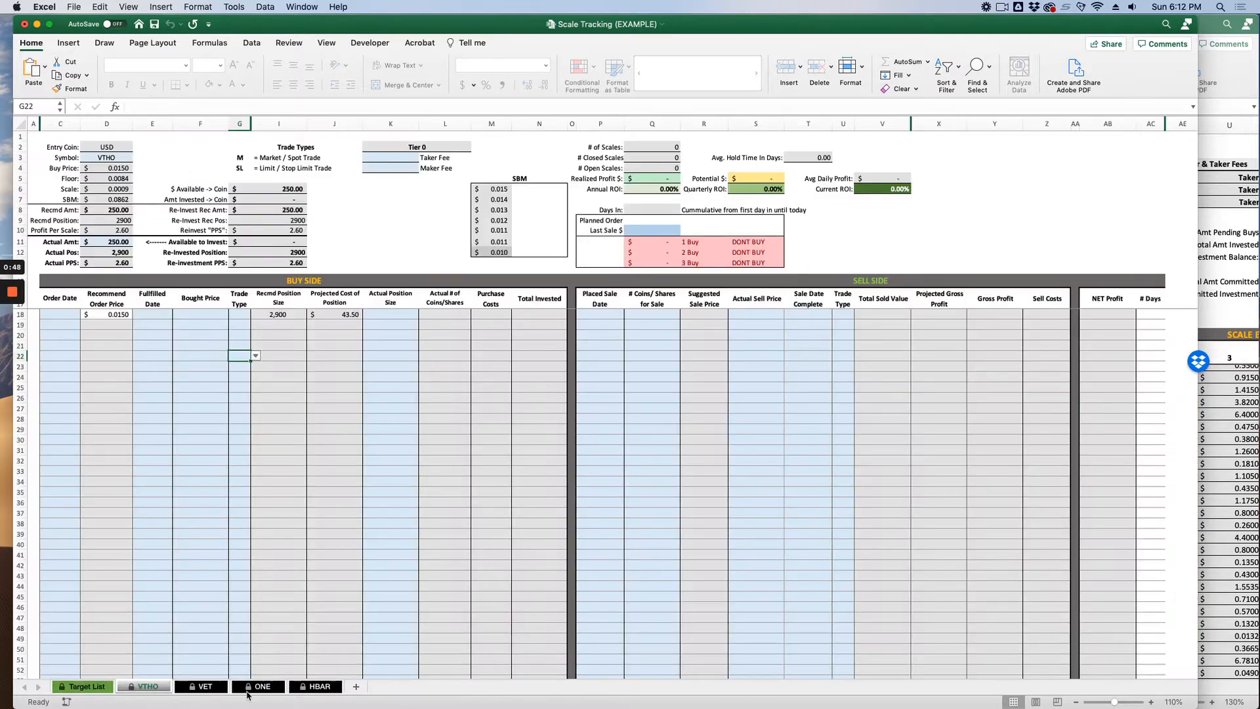
pyautogui.hotkey('ctrl', 'pagedown')
pyautogui.click(314, 687)
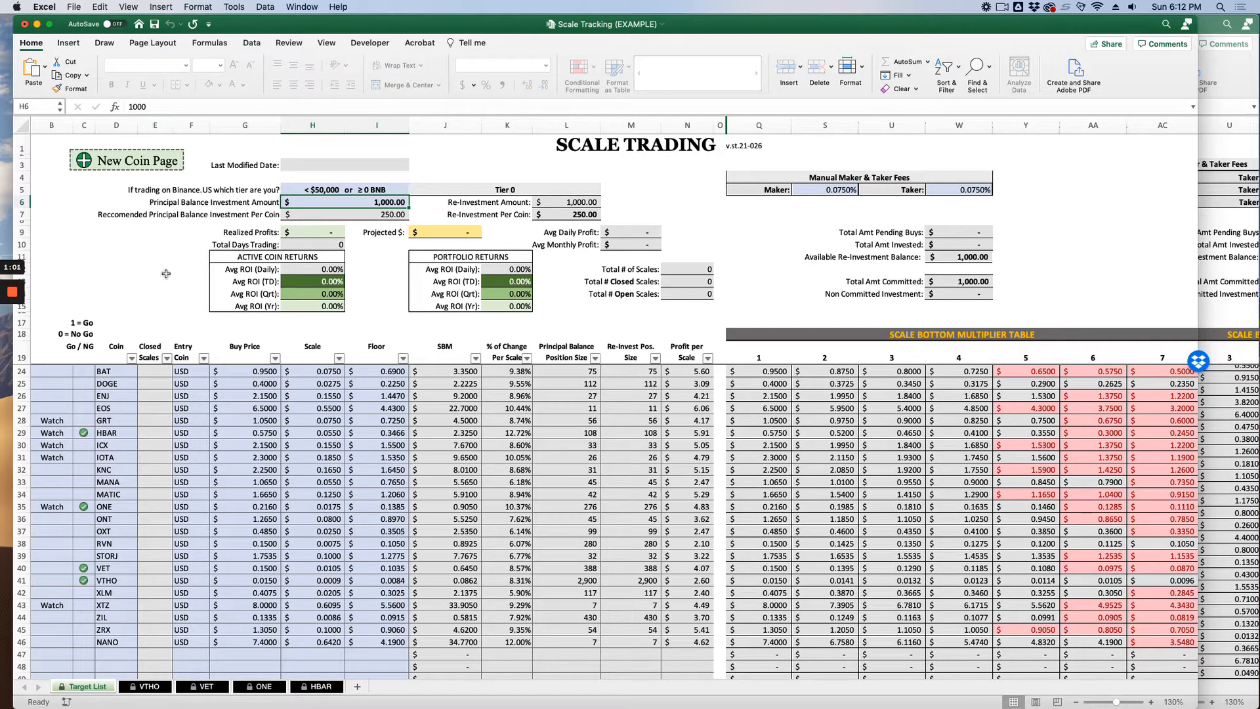
# Switch to the Crypto Scale Trading-v8 workbook and review the trade records on its ONE coin sheet
pyautogui.click(1214, 321)
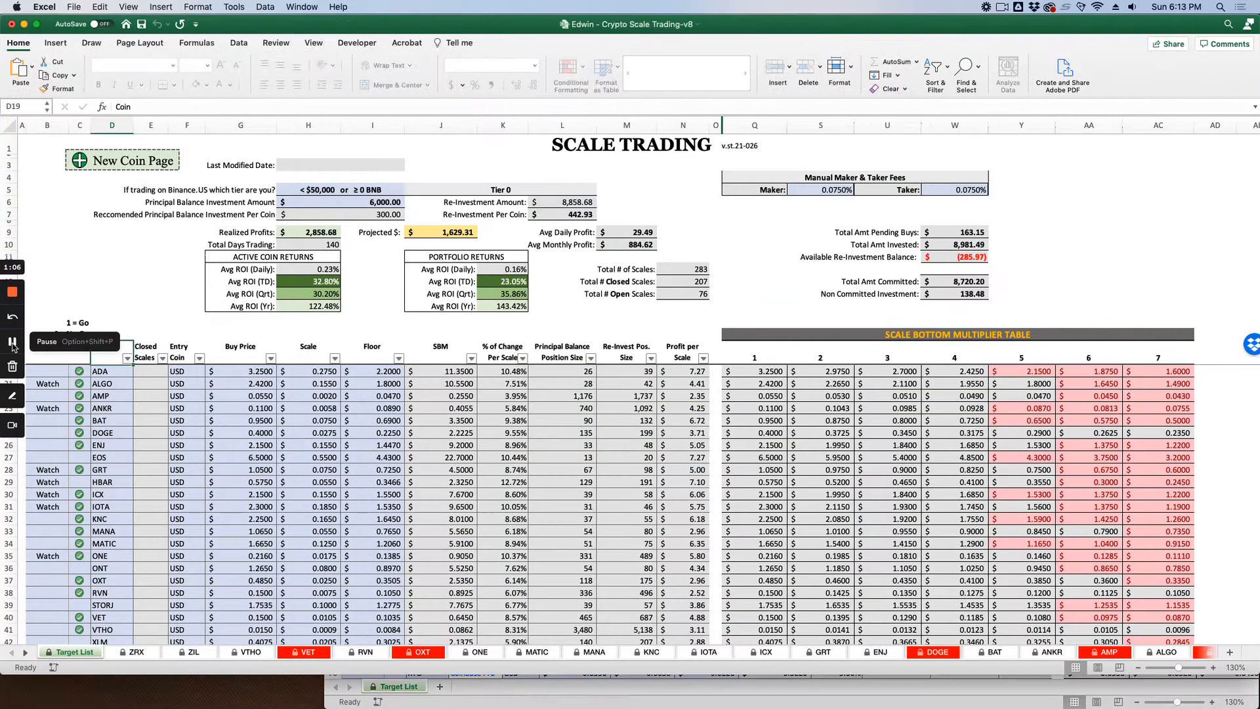
pyautogui.click(49, 24)
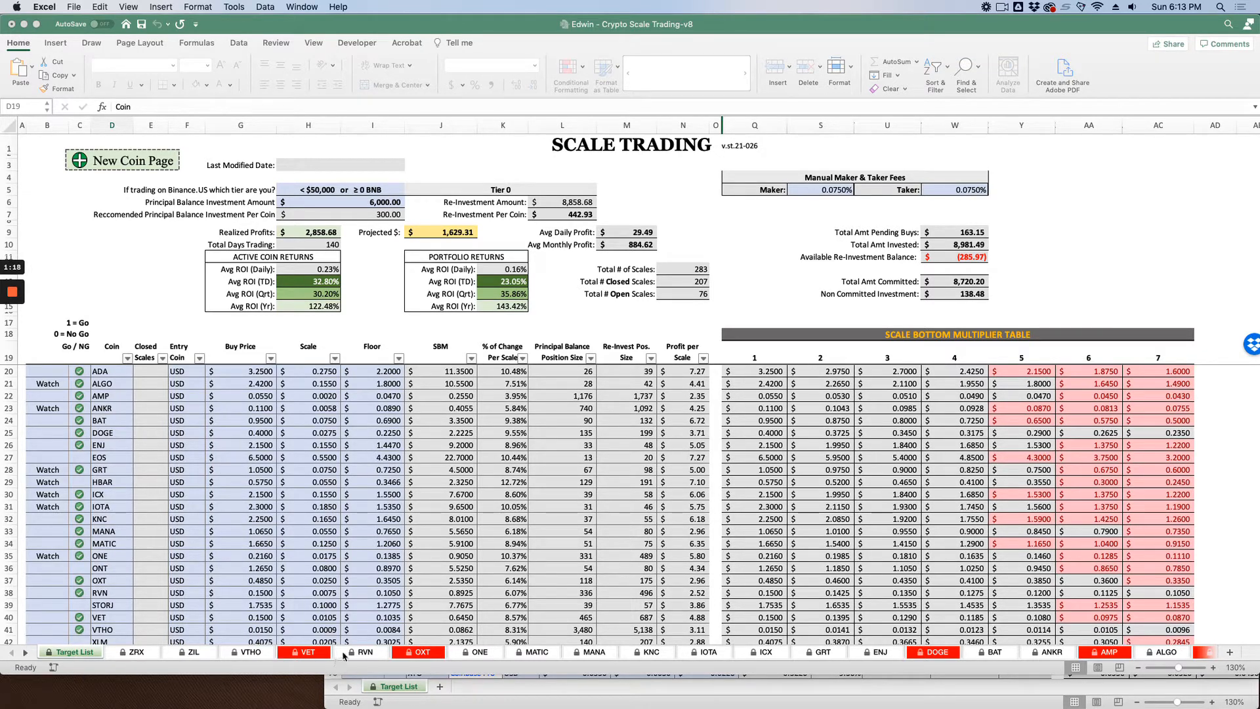
pyautogui.click(488, 655)
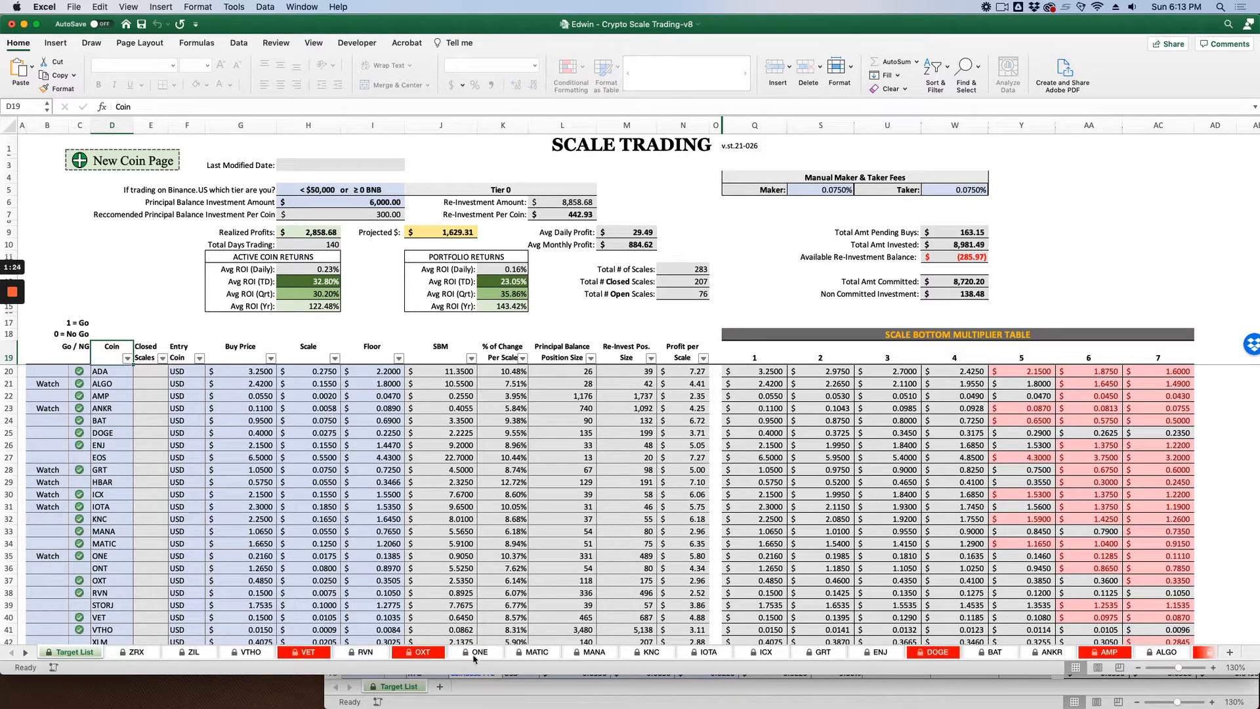
pyautogui.click(485, 653)
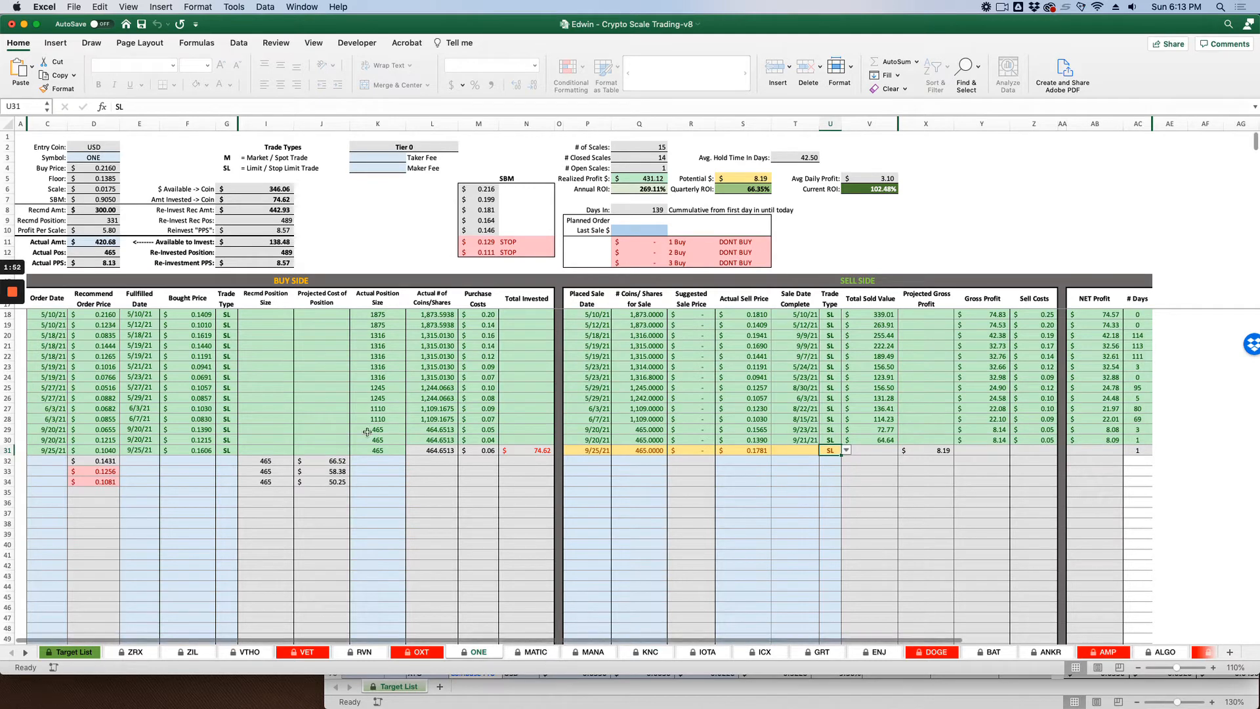
# Set the Principal Balance Investment Amount in the Scale Trading Tracker copy to 6000, matching the v8 workbook's Target List
pyautogui.click(484, 687)
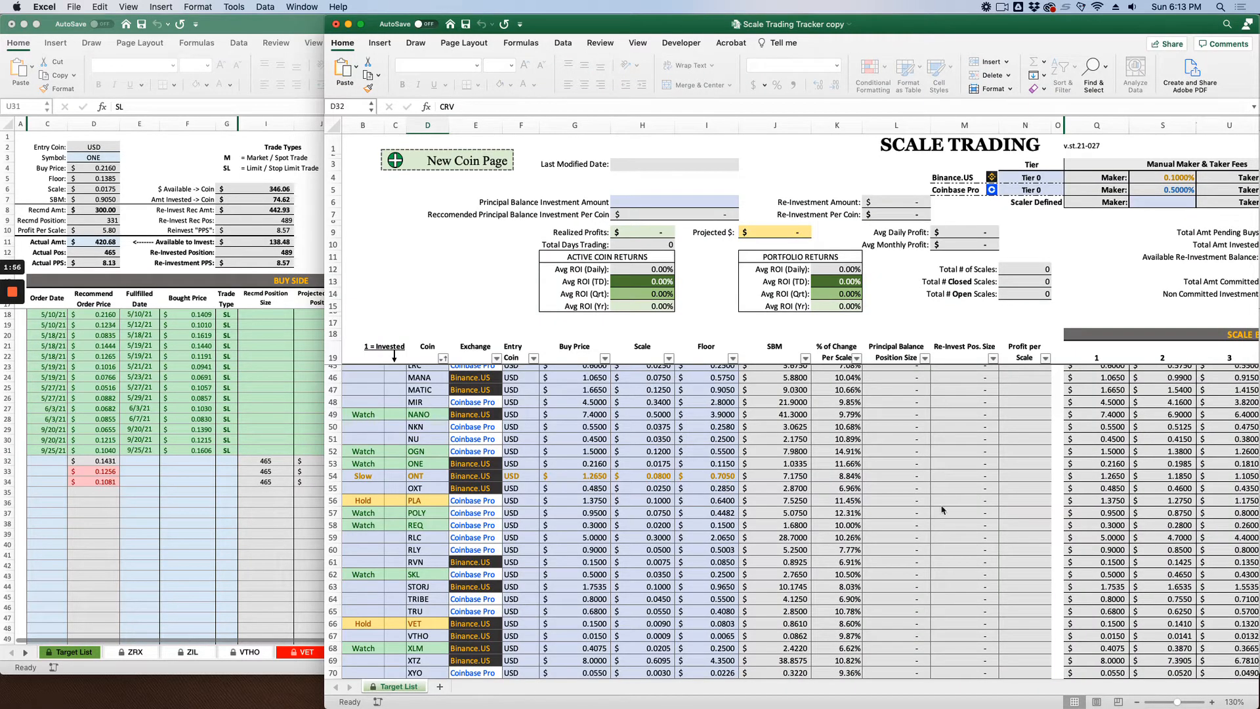
pyautogui.click(286, 362)
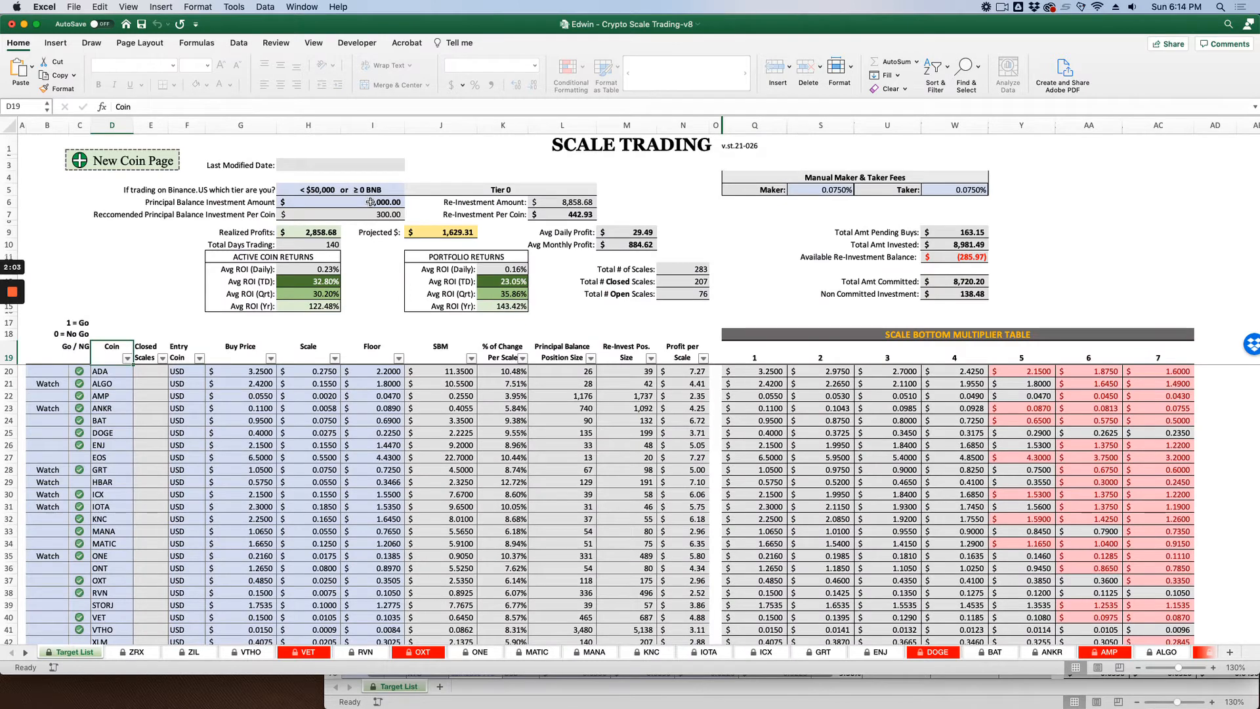
pyautogui.click(742, 691)
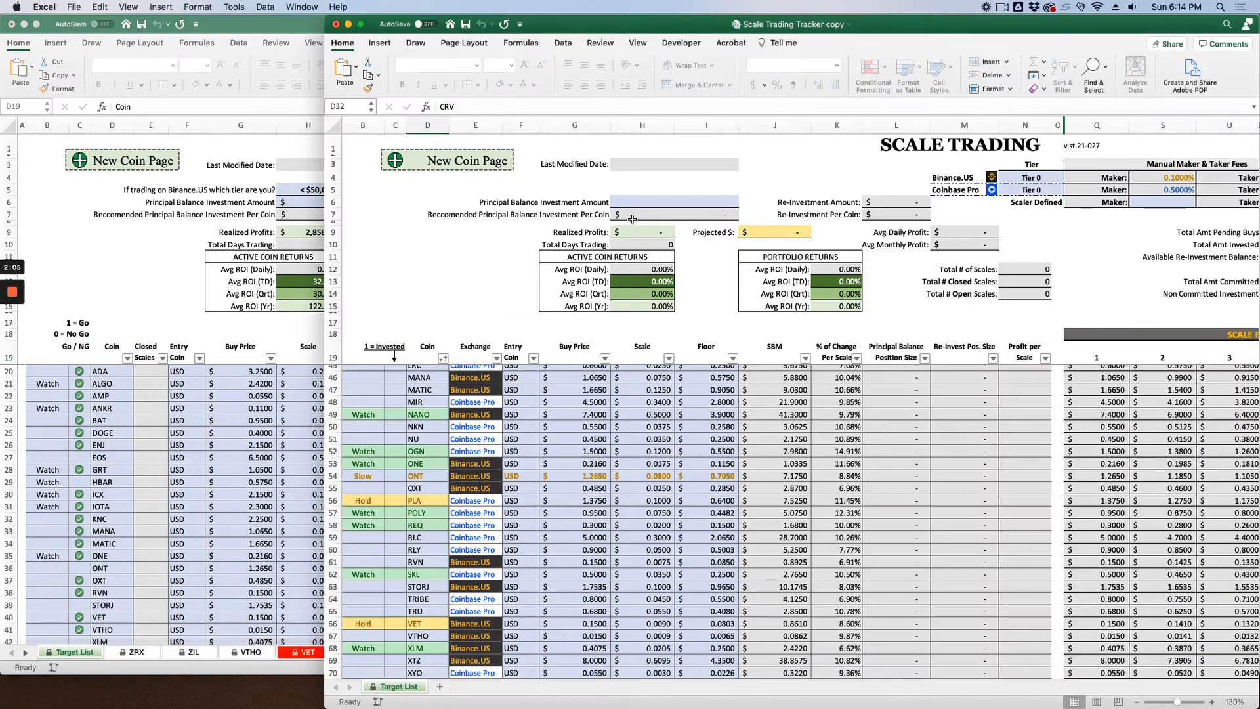
pyautogui.click(651, 203)
pyautogui.write('6000')
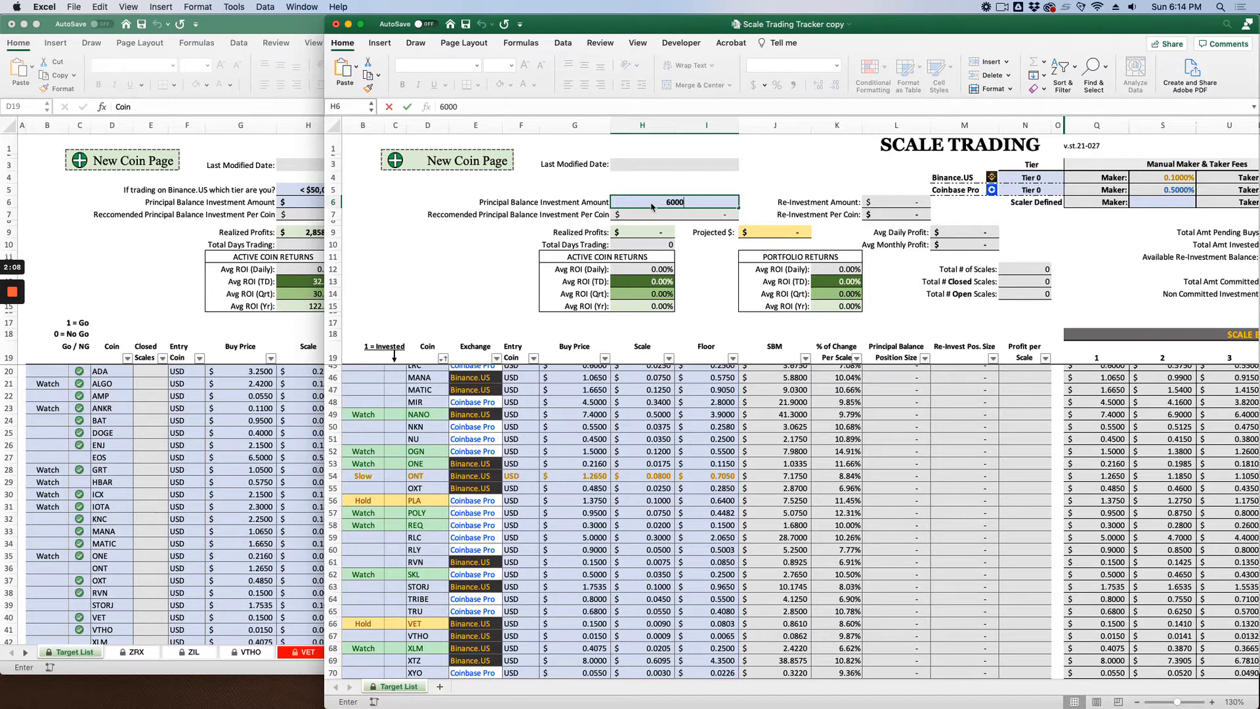
pyautogui.click(642, 349)
# Compare the coin list and invested marks on the v8 Target List with the tracker copy's Target List
pyautogui.scroll(5, 722, 515)
pyautogui.scroll(4, 769, 521)
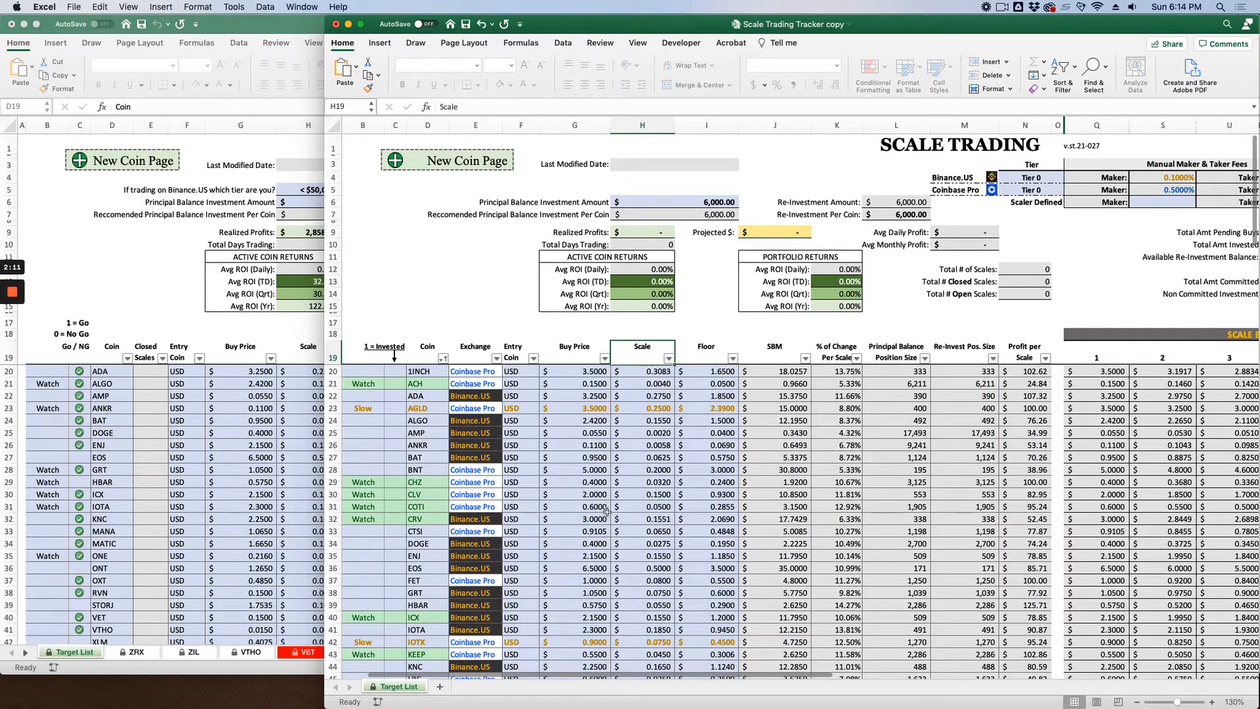
pyautogui.click(217, 460)
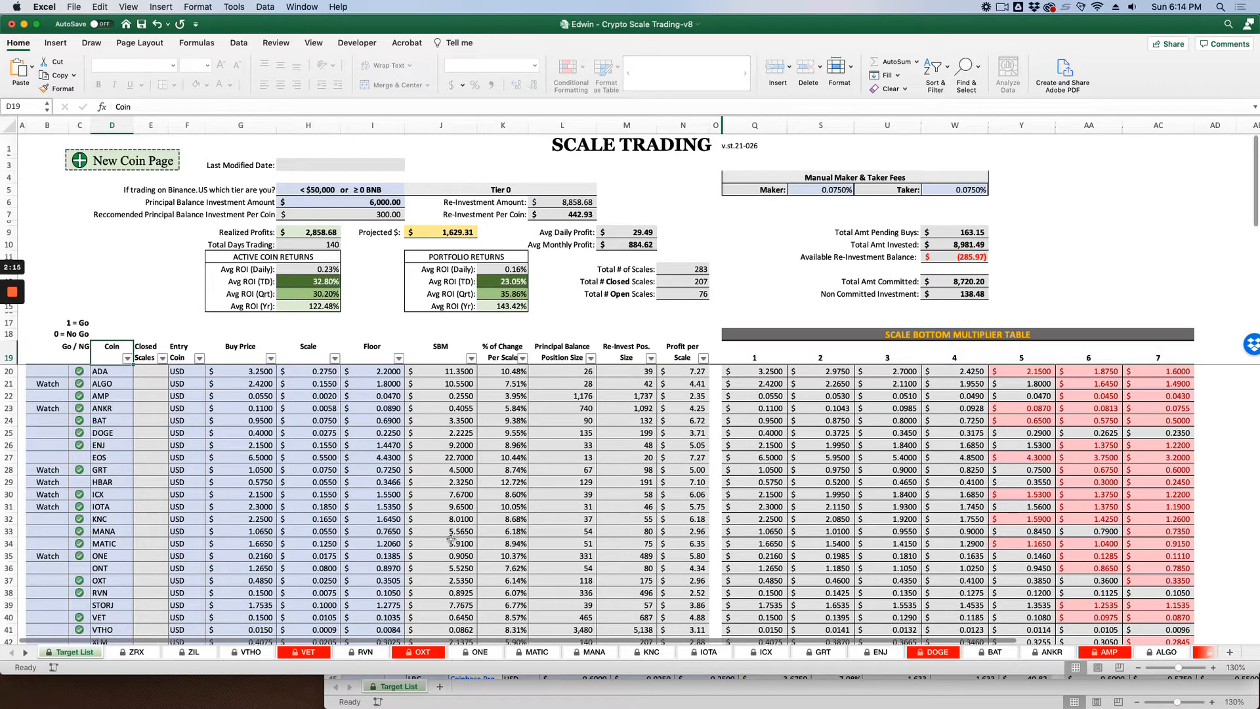
pyautogui.click(554, 704)
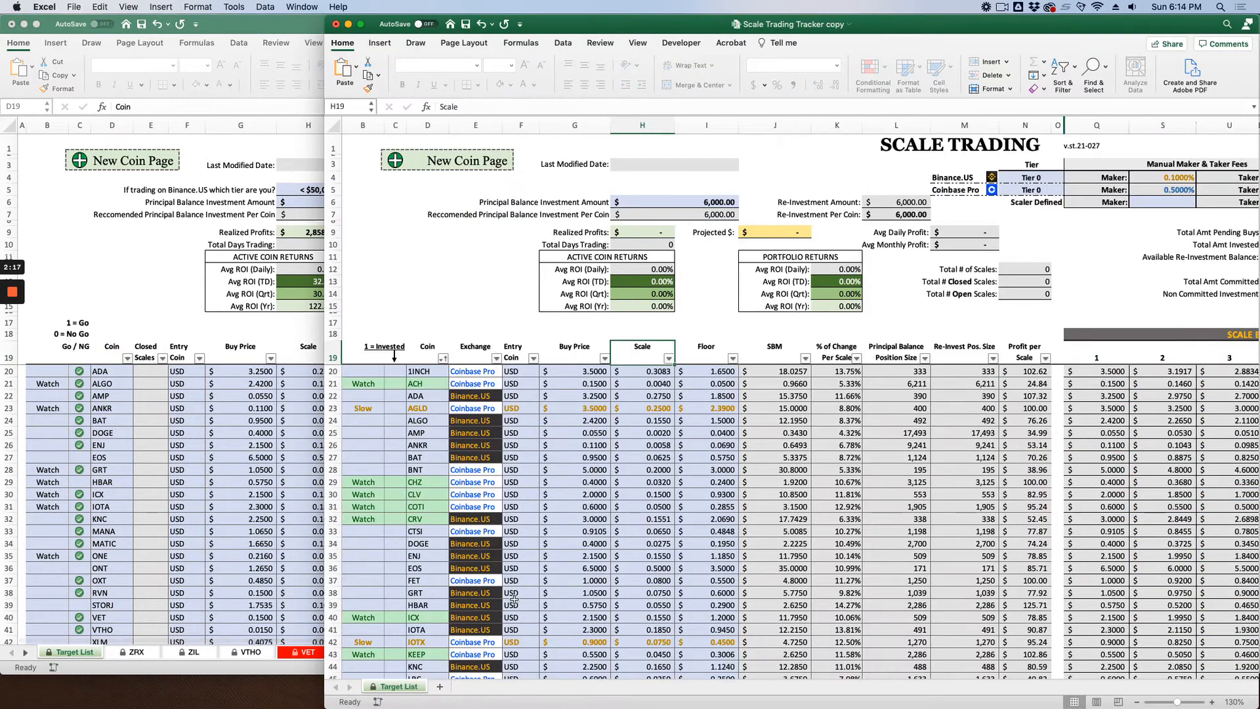
pyautogui.click(243, 515)
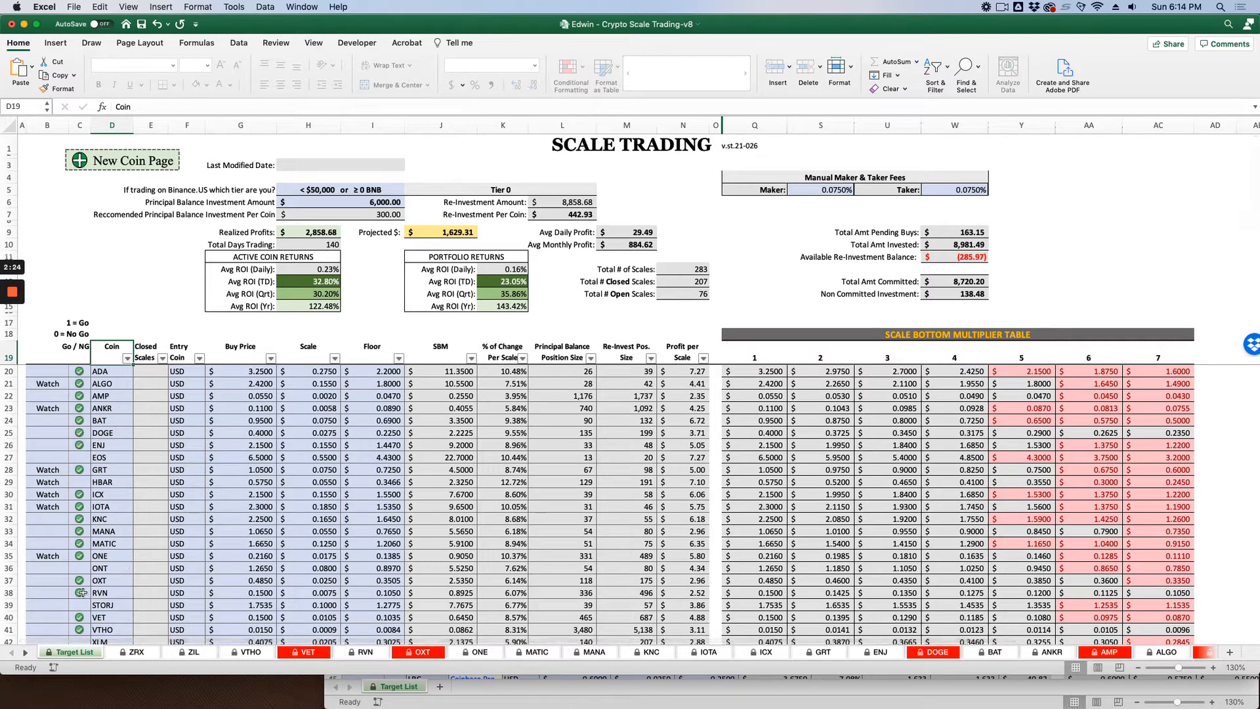
pyautogui.click(762, 700)
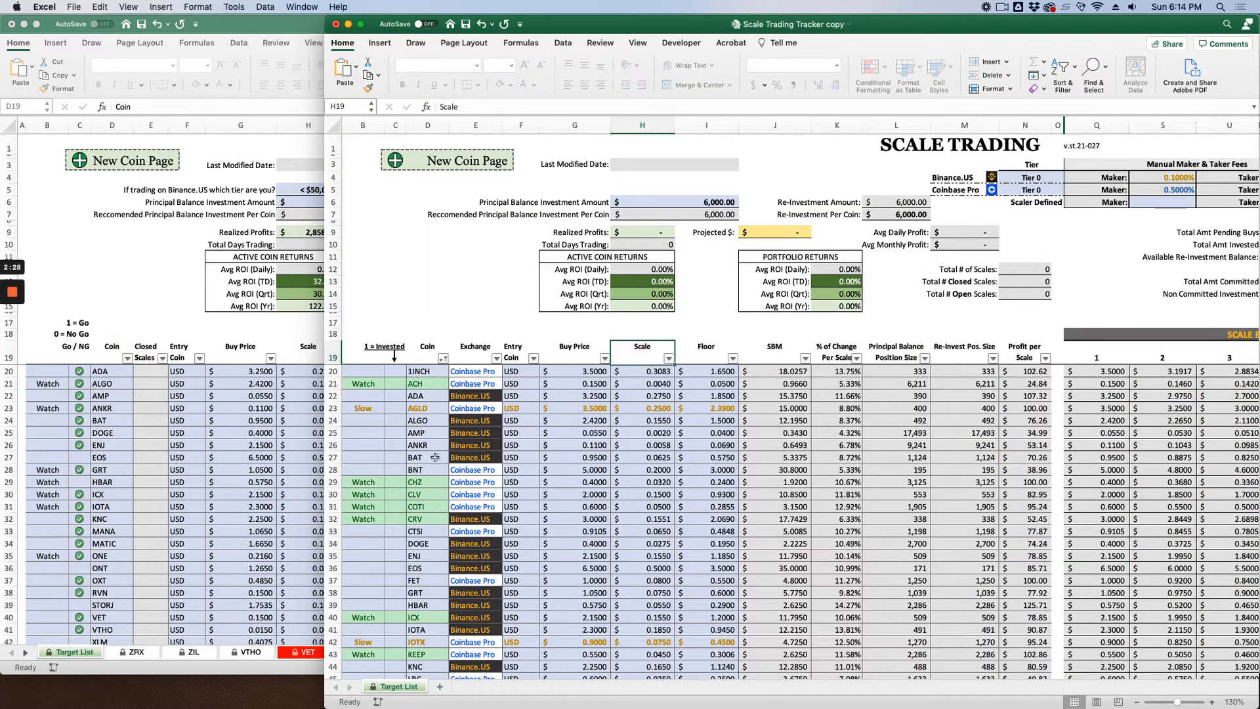
# Mark the ONE coin as invested on the tracker copy's Target List by entering 1 in its row
pyautogui.scroll(-2, 434, 453)
pyautogui.scroll(-2, 426, 551)
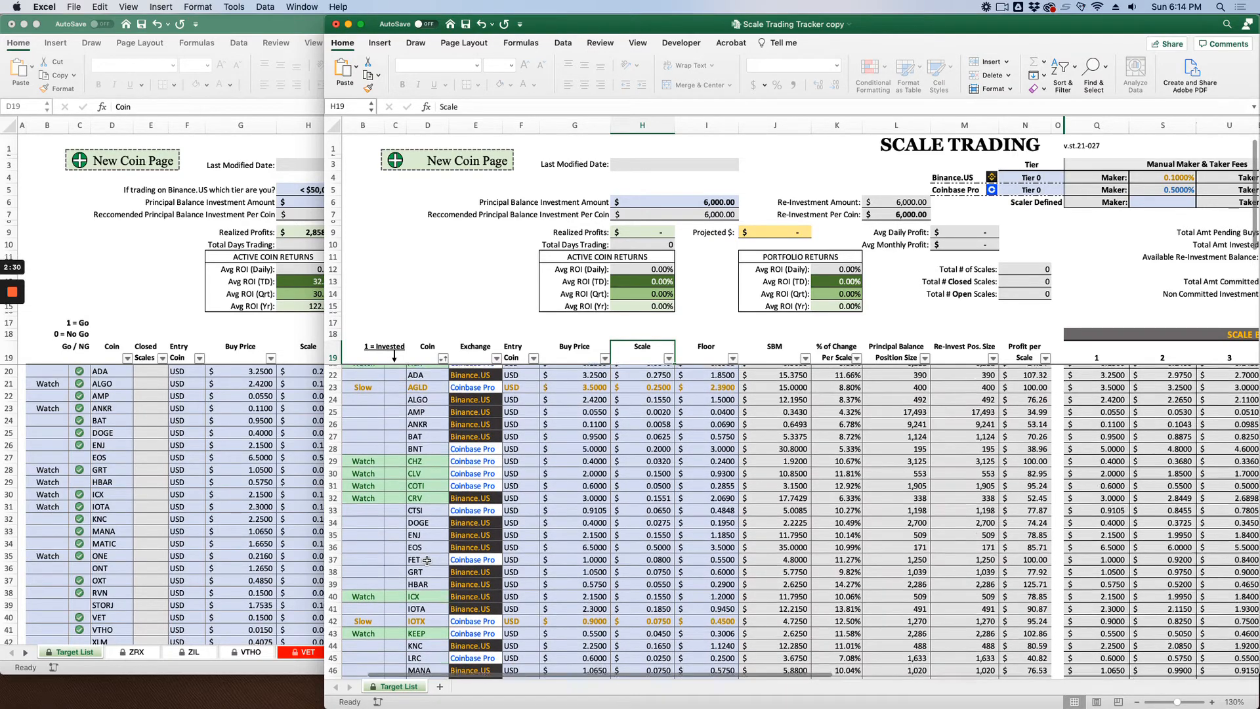
pyautogui.scroll(-6, 433, 564)
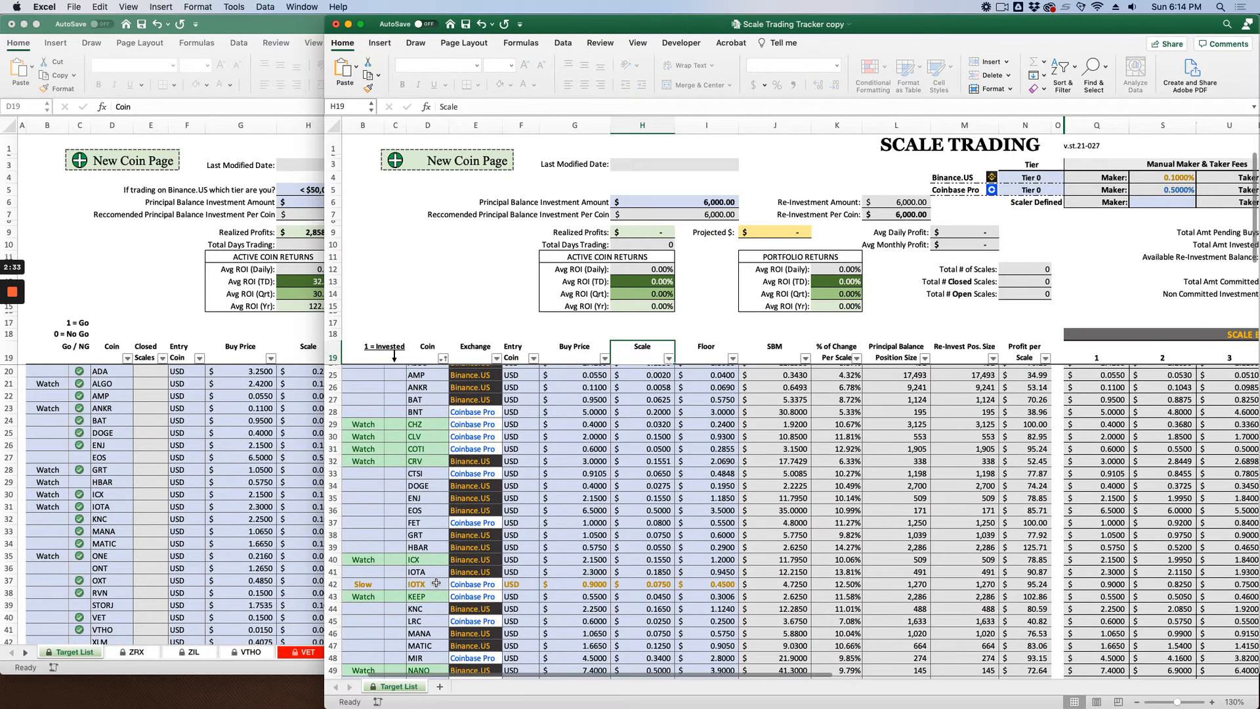
pyautogui.scroll(-4, 438, 611)
pyautogui.click(396, 621)
pyautogui.write('1')
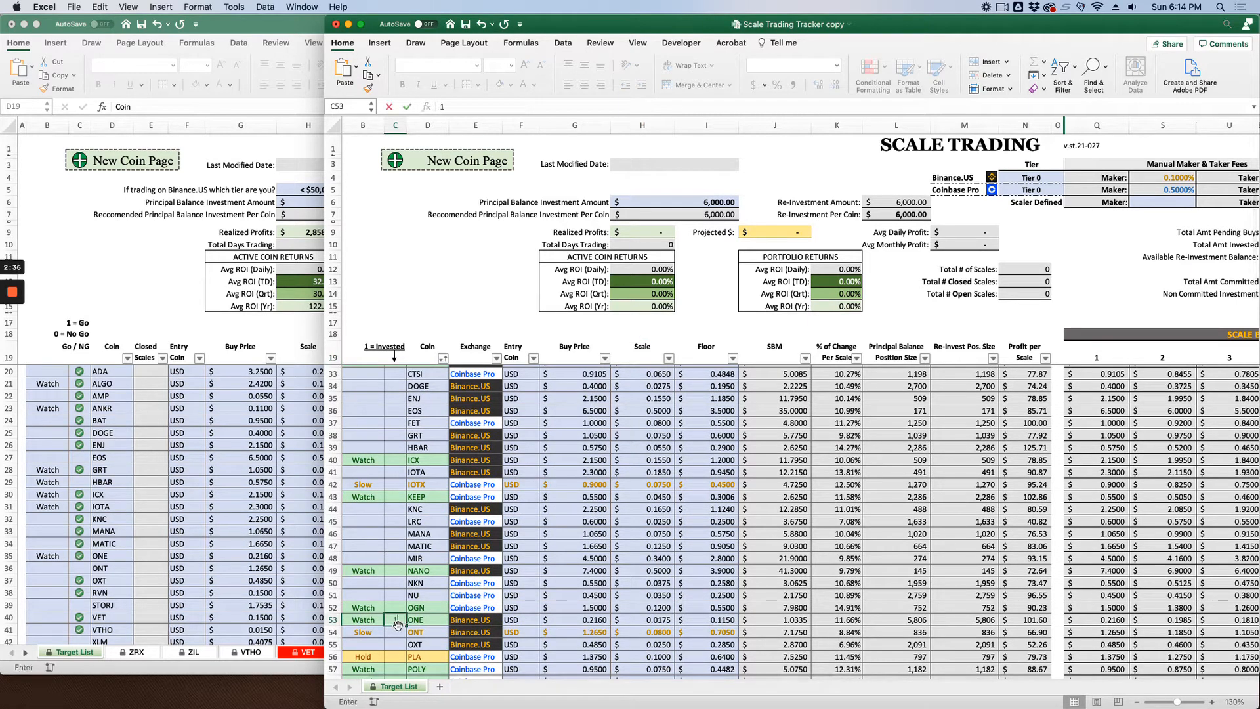
pyautogui.press('Up')
pyautogui.press('Up')
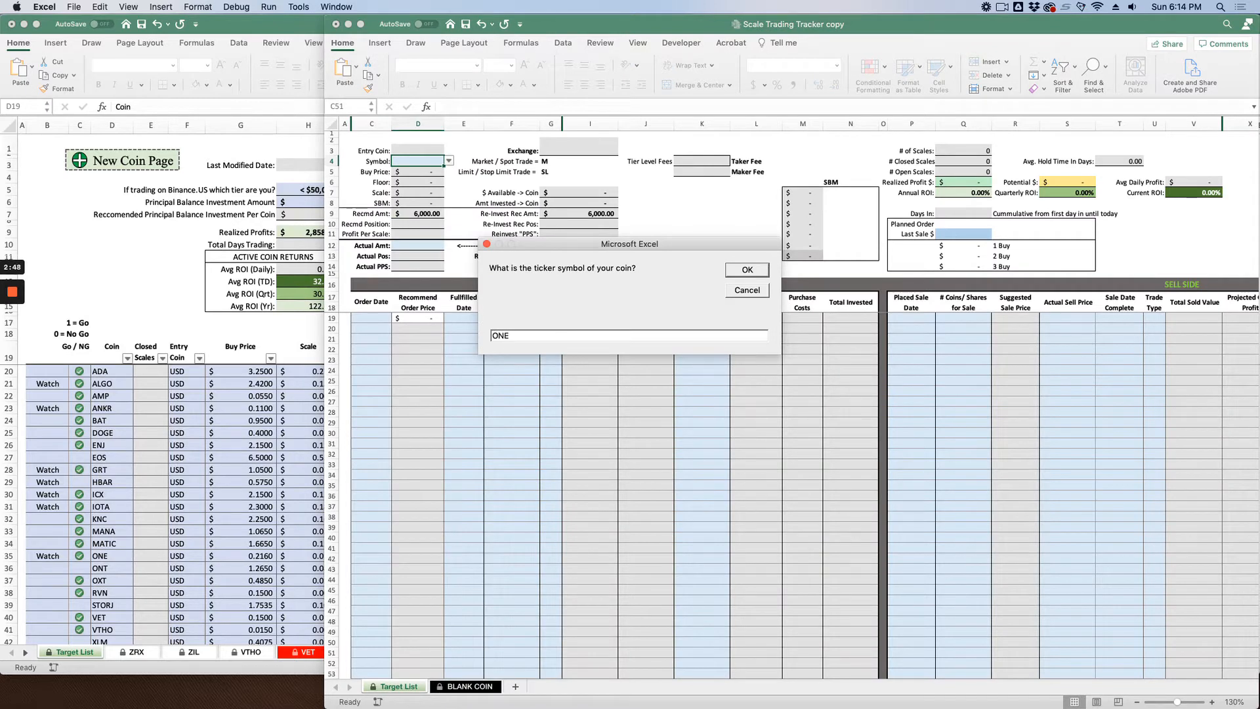
# Create the new coin page with the ticker ONE and set its Symbol field to ONE
pyautogui.click(748, 272)
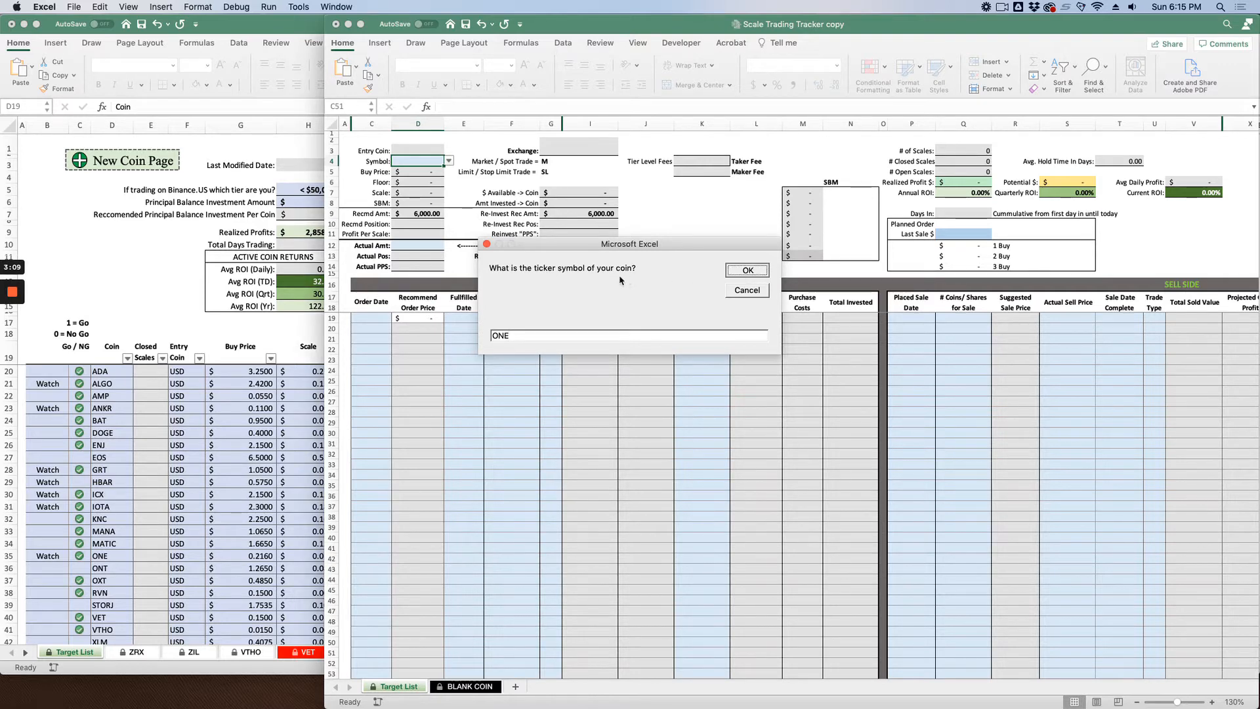
pyautogui.click(449, 157)
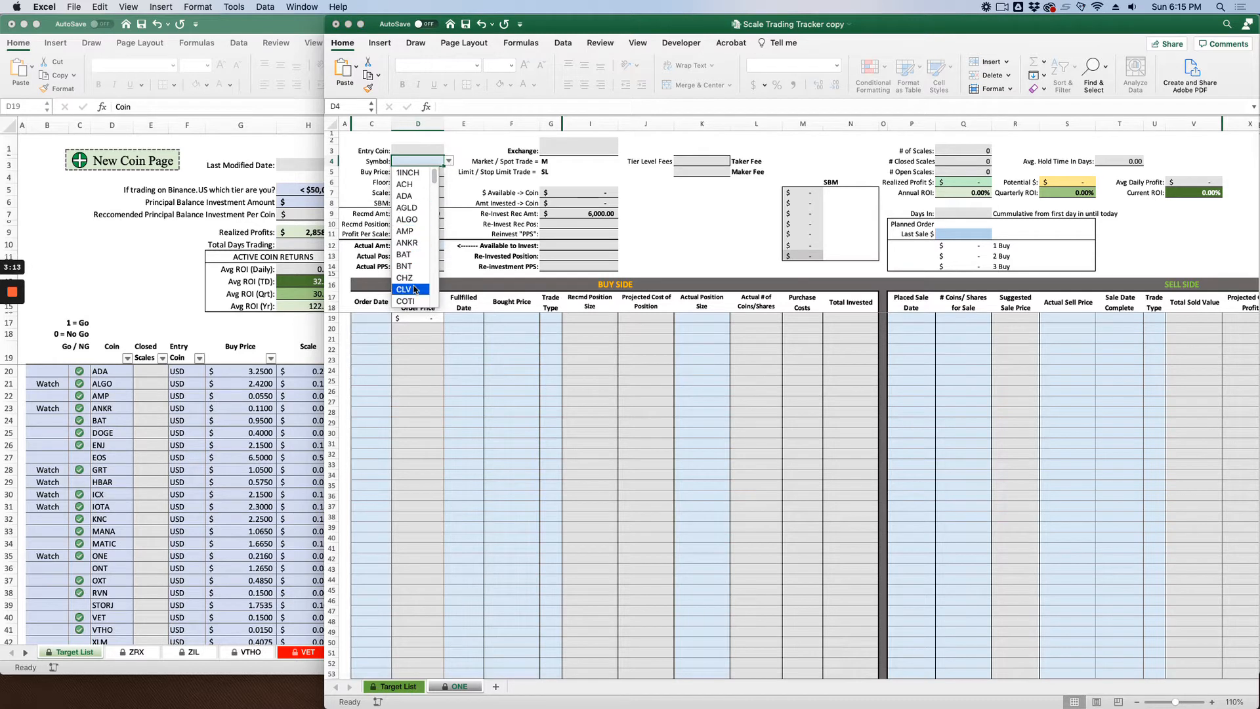
pyautogui.scroll(-8, 415, 288)
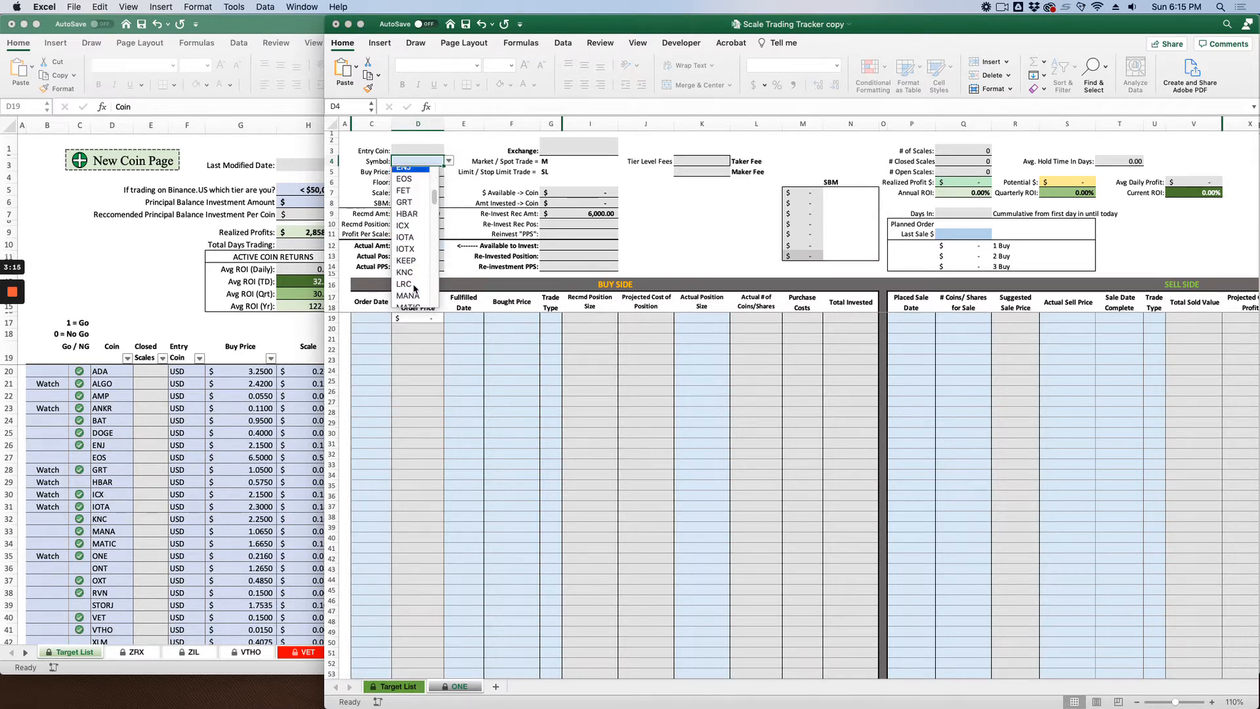
pyautogui.scroll(-2, 415, 289)
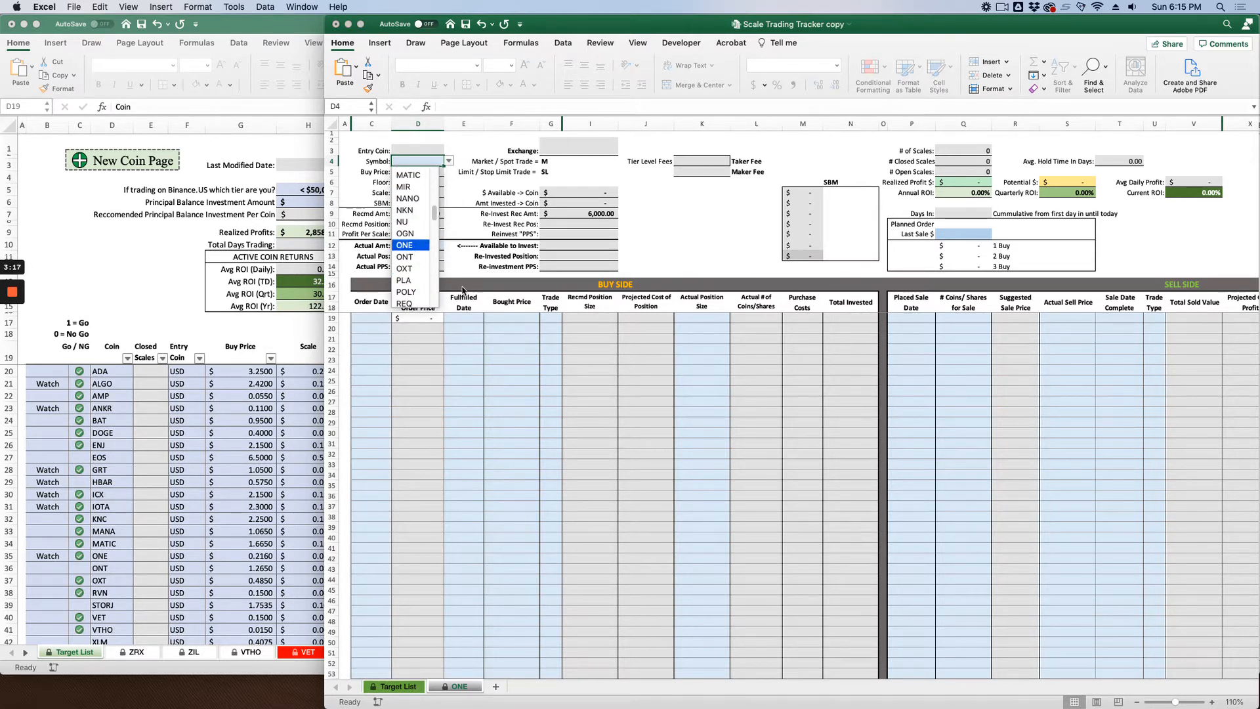
pyautogui.press('Return')
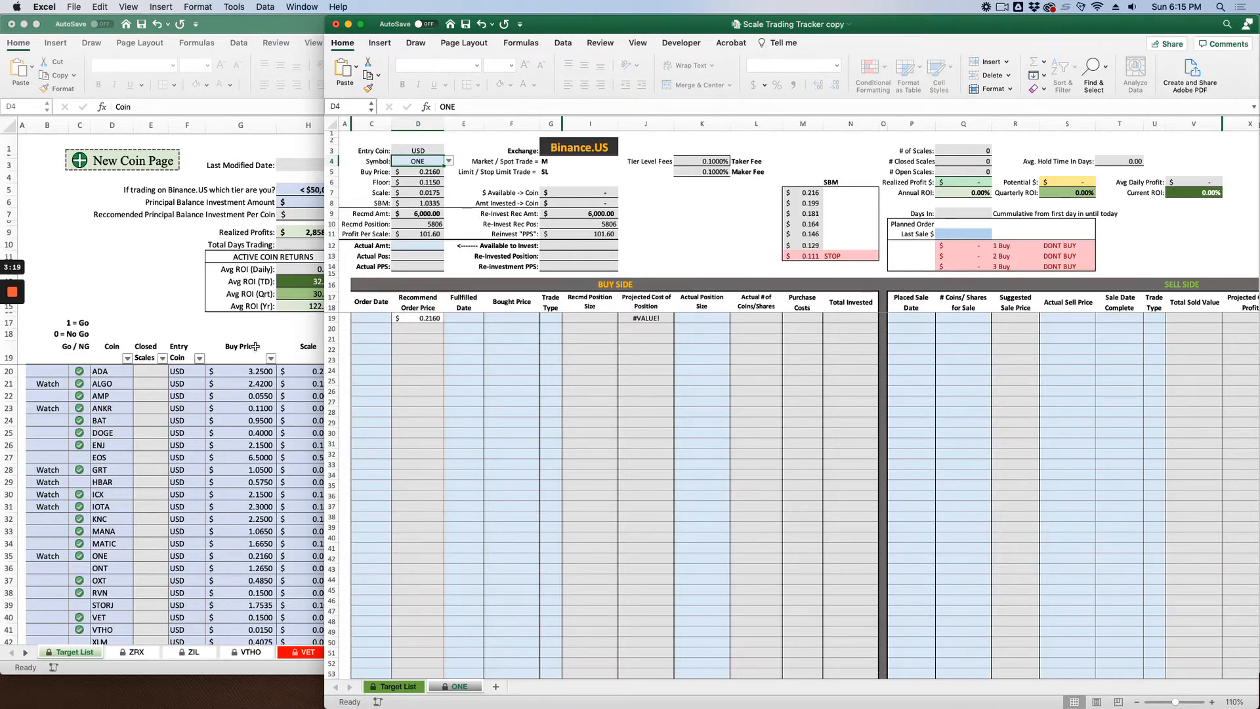
# Look up the Actual Amt on the v8 workbook's ONE sheet and enter 420.68 as Actual Amt on the new ONE page
pyautogui.click(256, 338)
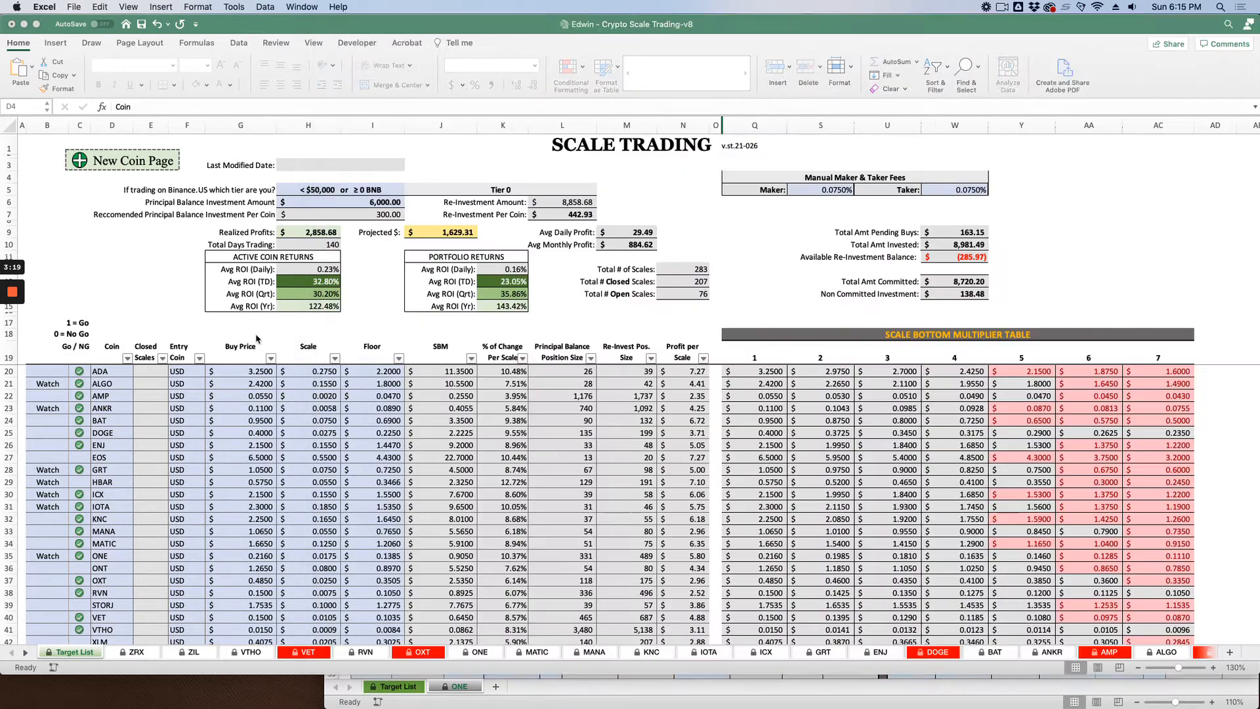
pyautogui.click(480, 651)
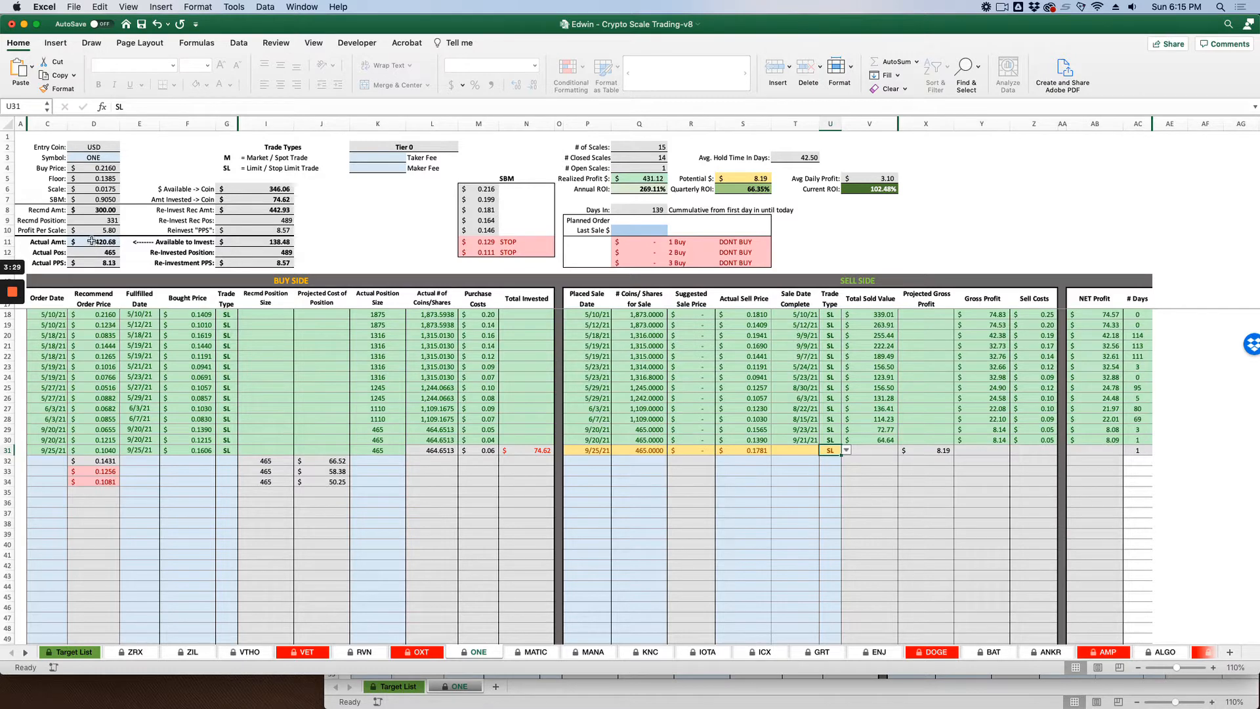
pyautogui.click(850, 692)
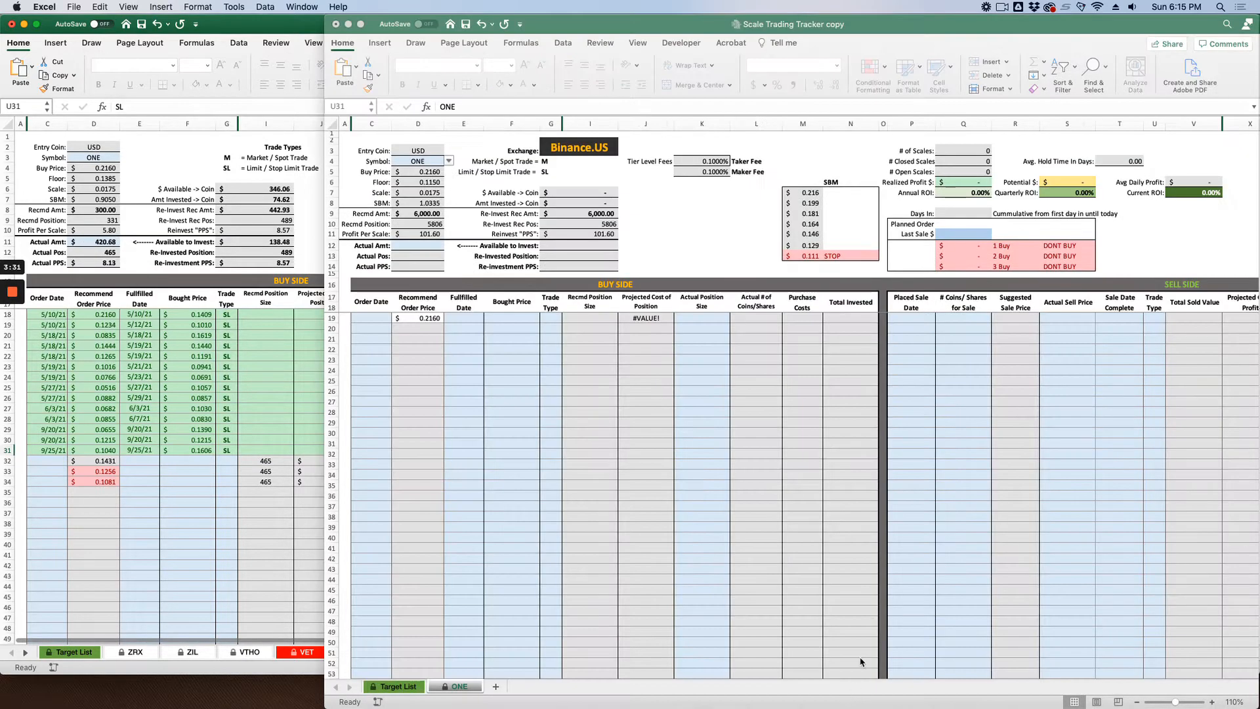
pyautogui.click(431, 245)
pyautogui.write('420.68')
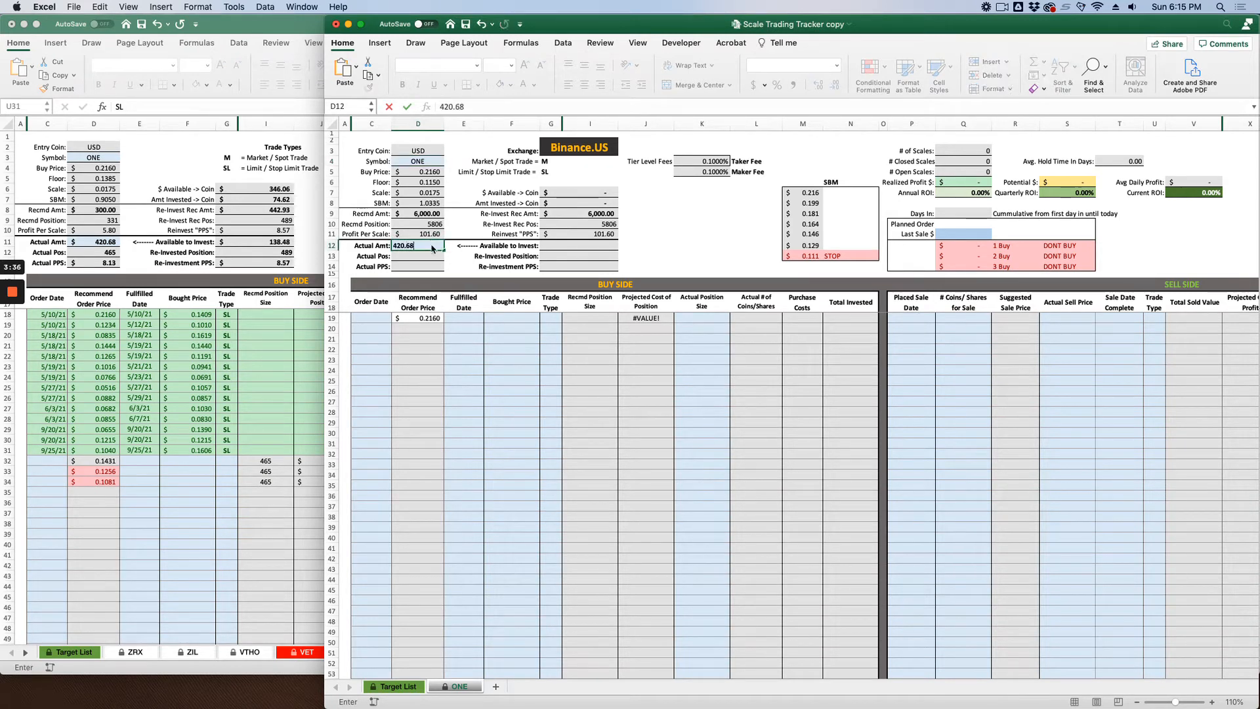
pyautogui.press('Return')
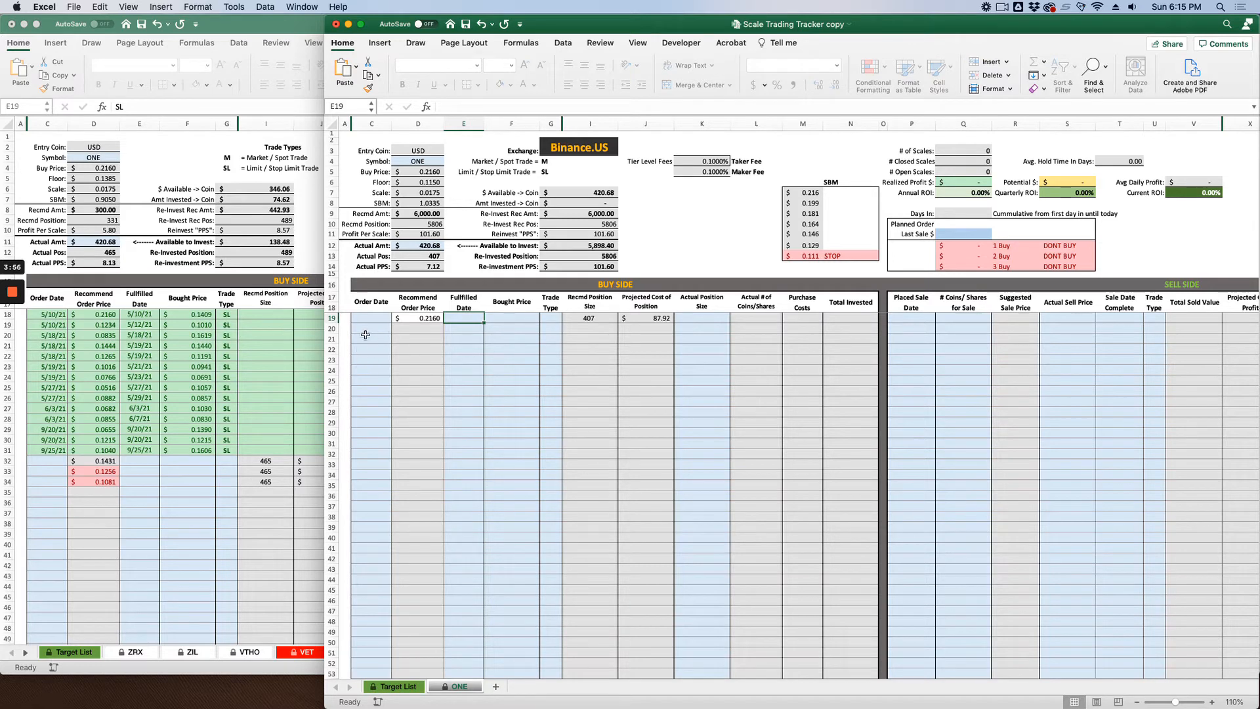
# Copy the Order Date entries in C18:C31 from the ONE sheet of the v8 workbook
pyautogui.click(252, 392)
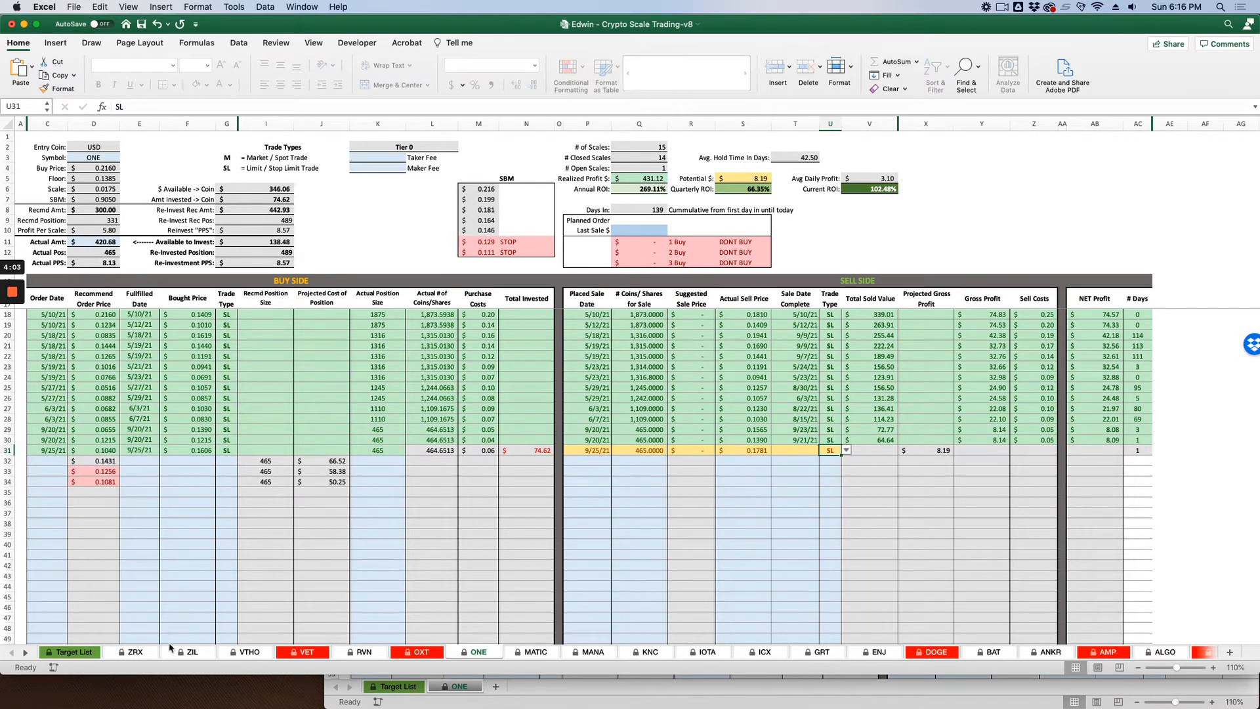
pyautogui.click(43, 314)
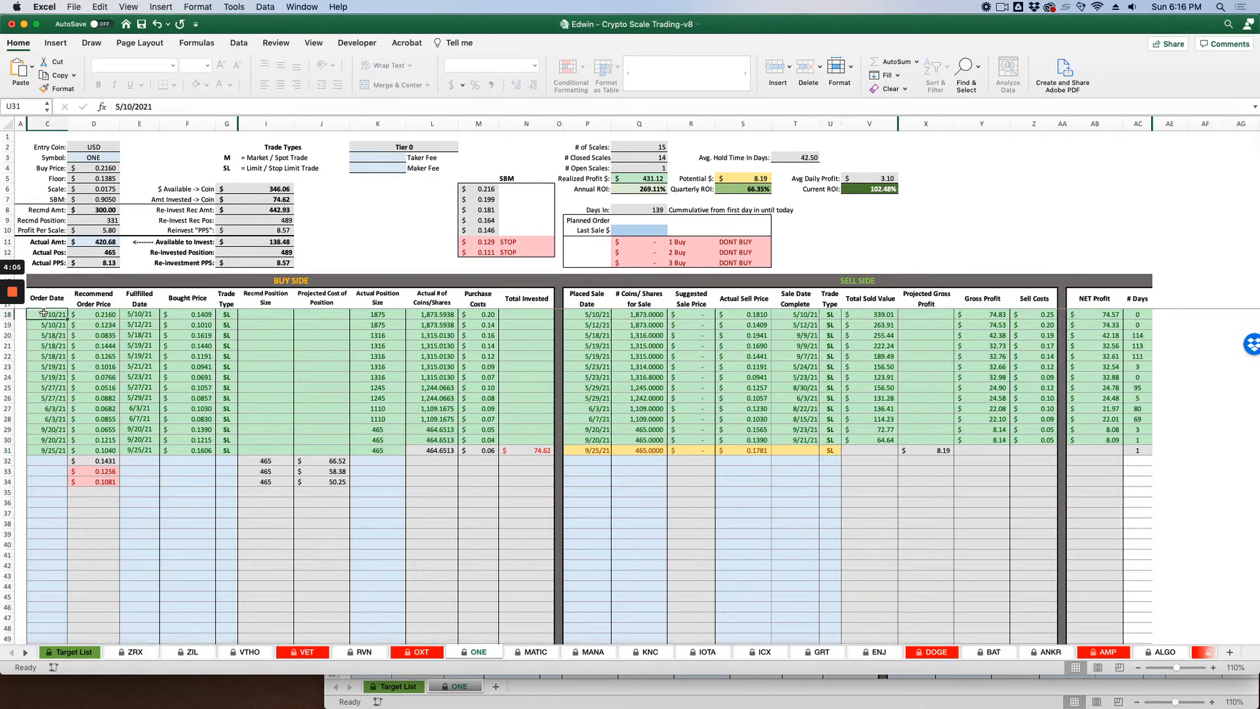
pyautogui.moveTo(43, 316); pyautogui.dragTo(47, 450)
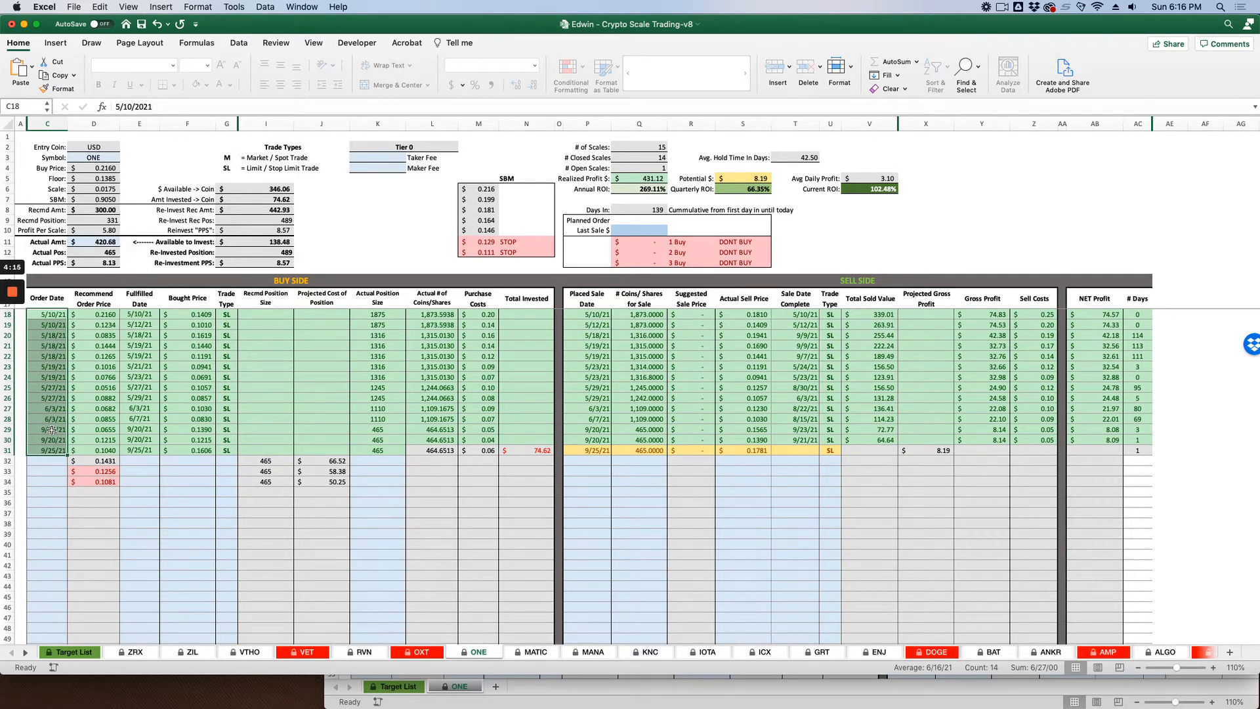
pyautogui.press('super+c')
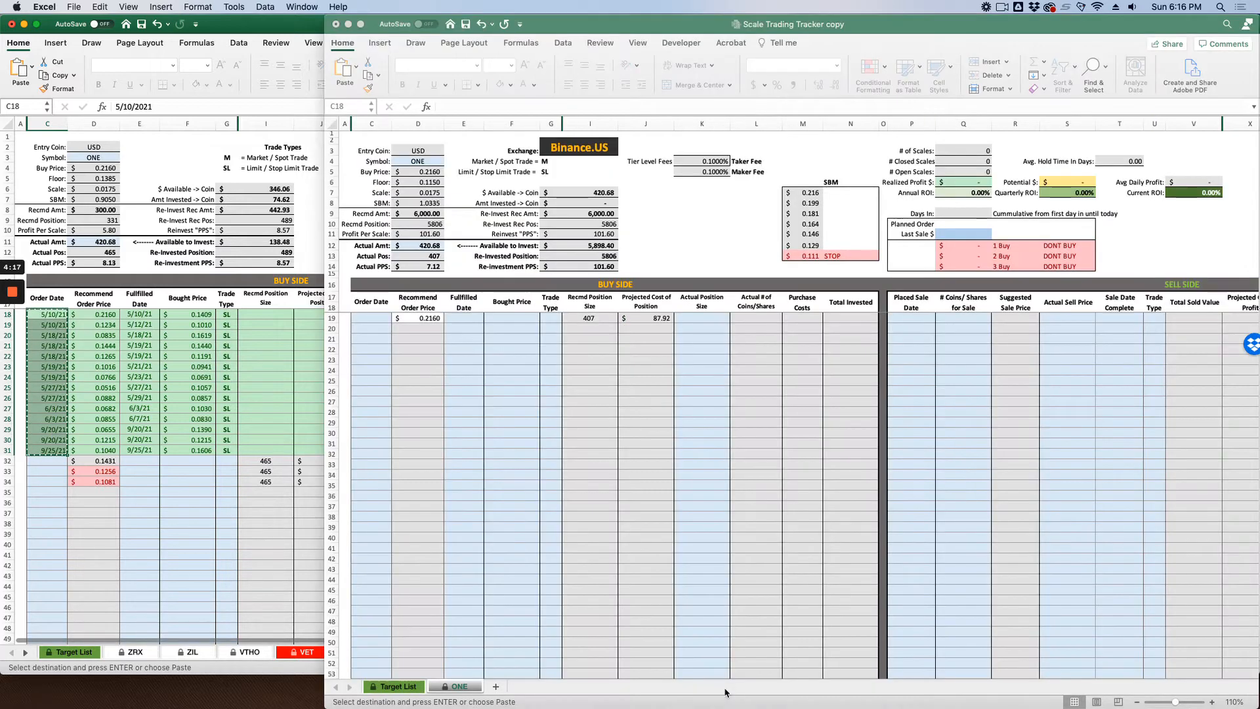
# Paste the copied order dates as values into the tracker copy's ONE page, starting at Order Date cell C19
pyautogui.press('super+grave')
pyautogui.click(373, 320)
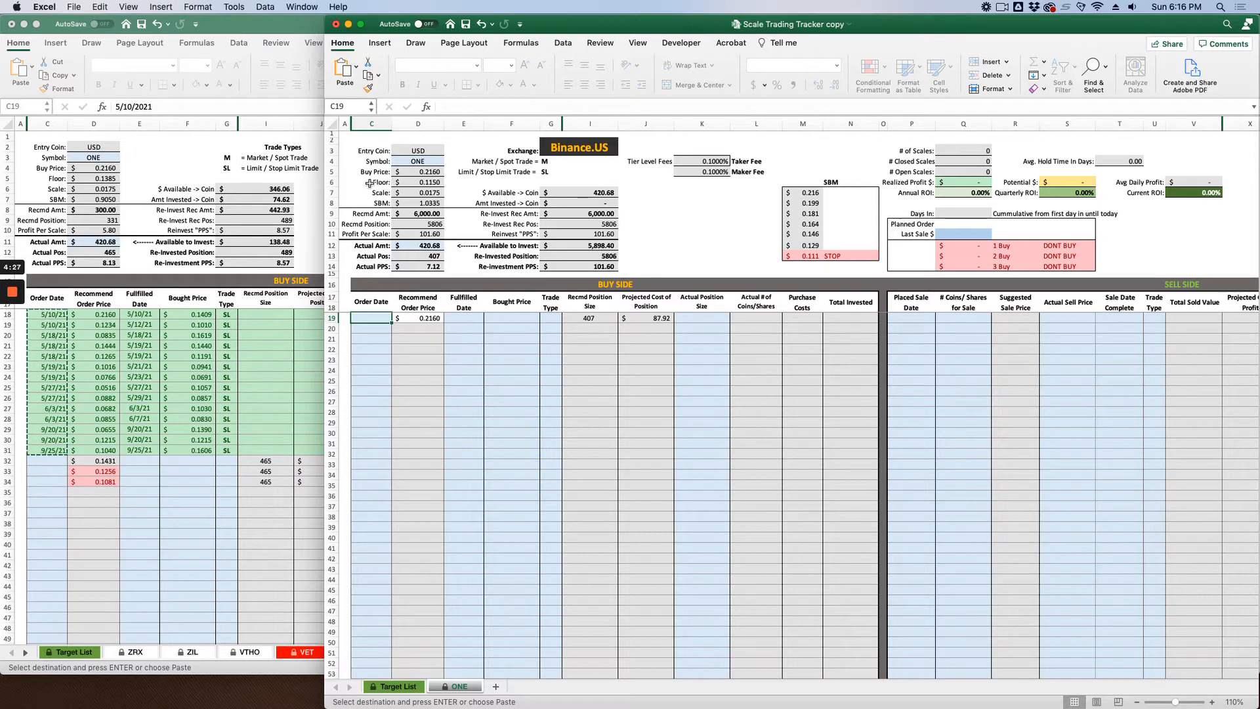
pyautogui.click(207, 187)
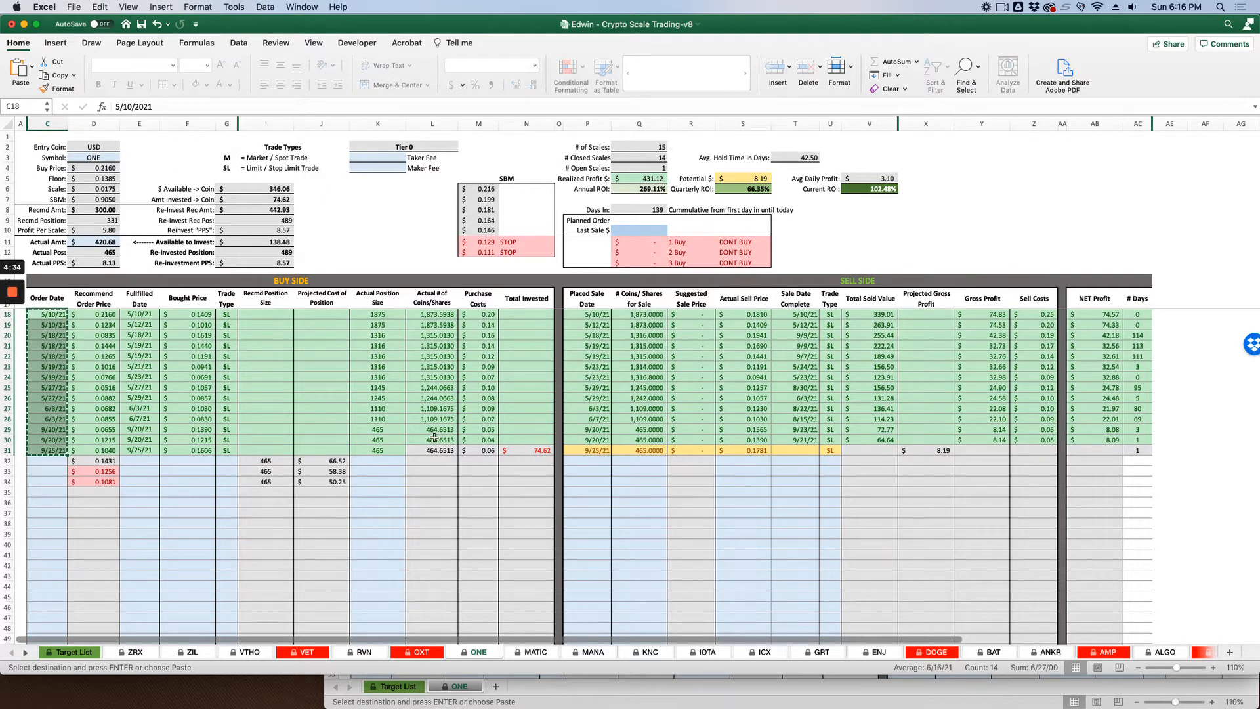
pyautogui.click(597, 694)
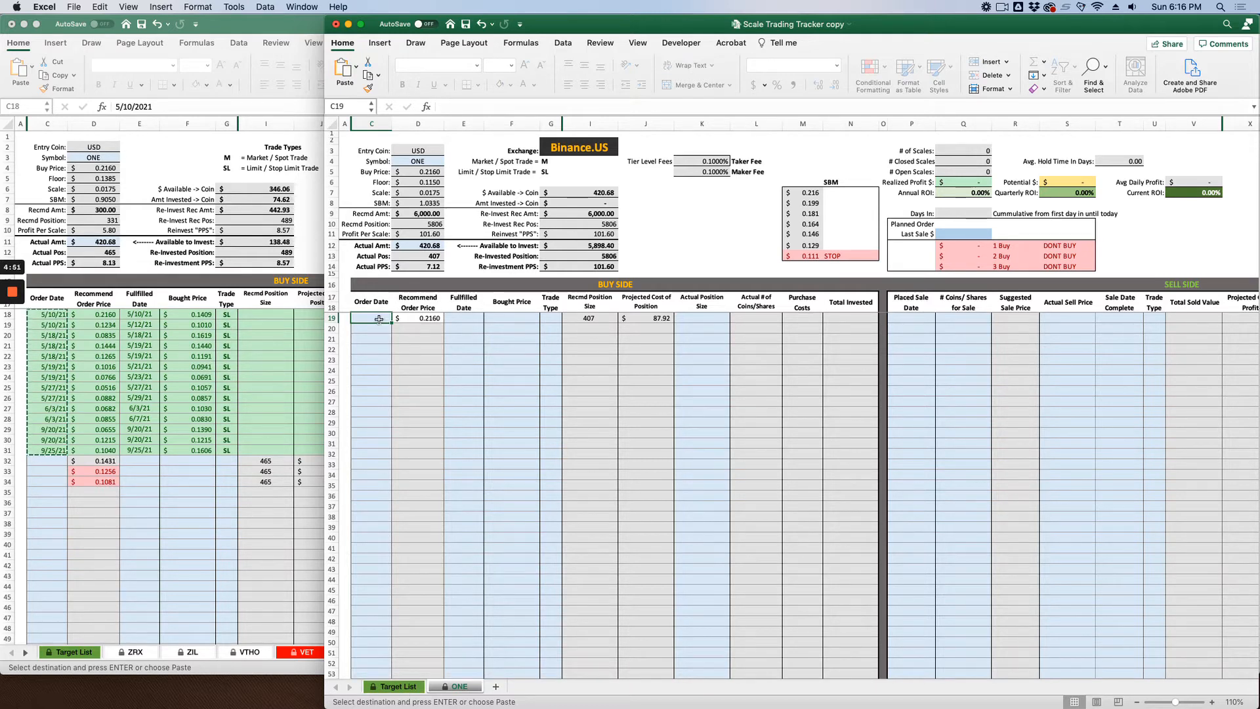
pyautogui.scroll(-8, 375, 326)
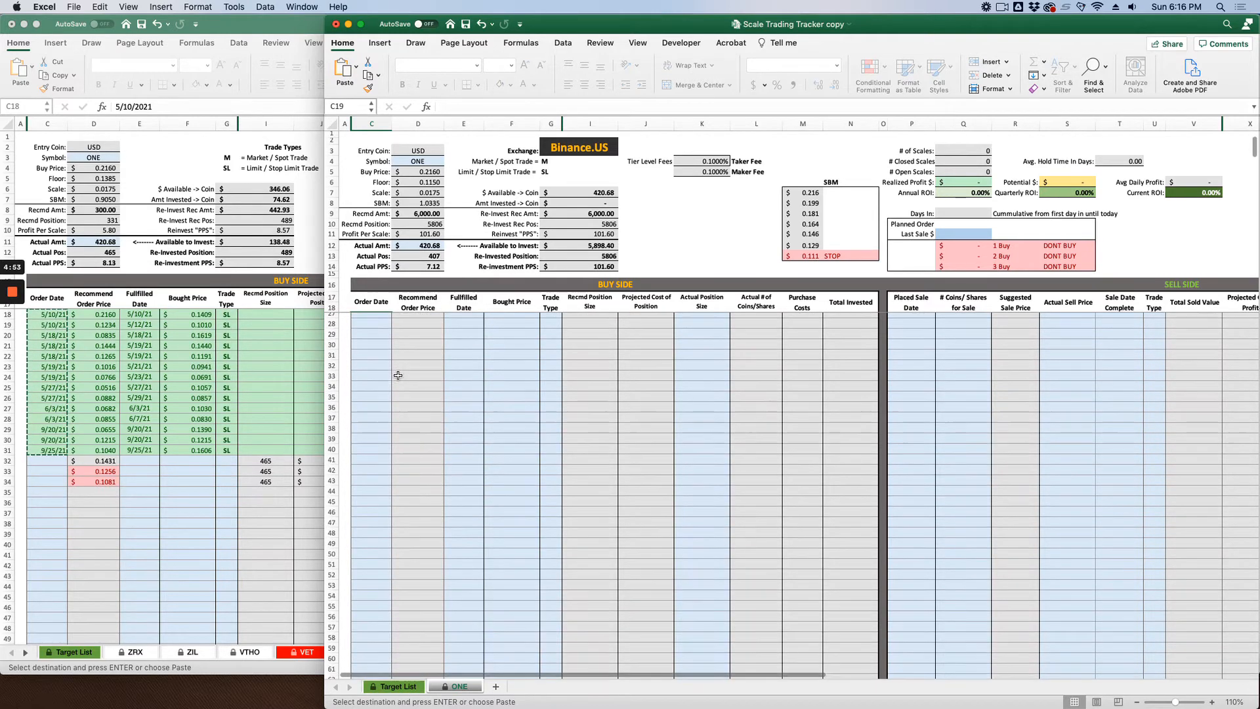
pyautogui.scroll(2, 413, 460)
pyautogui.scroll(7, 399, 440)
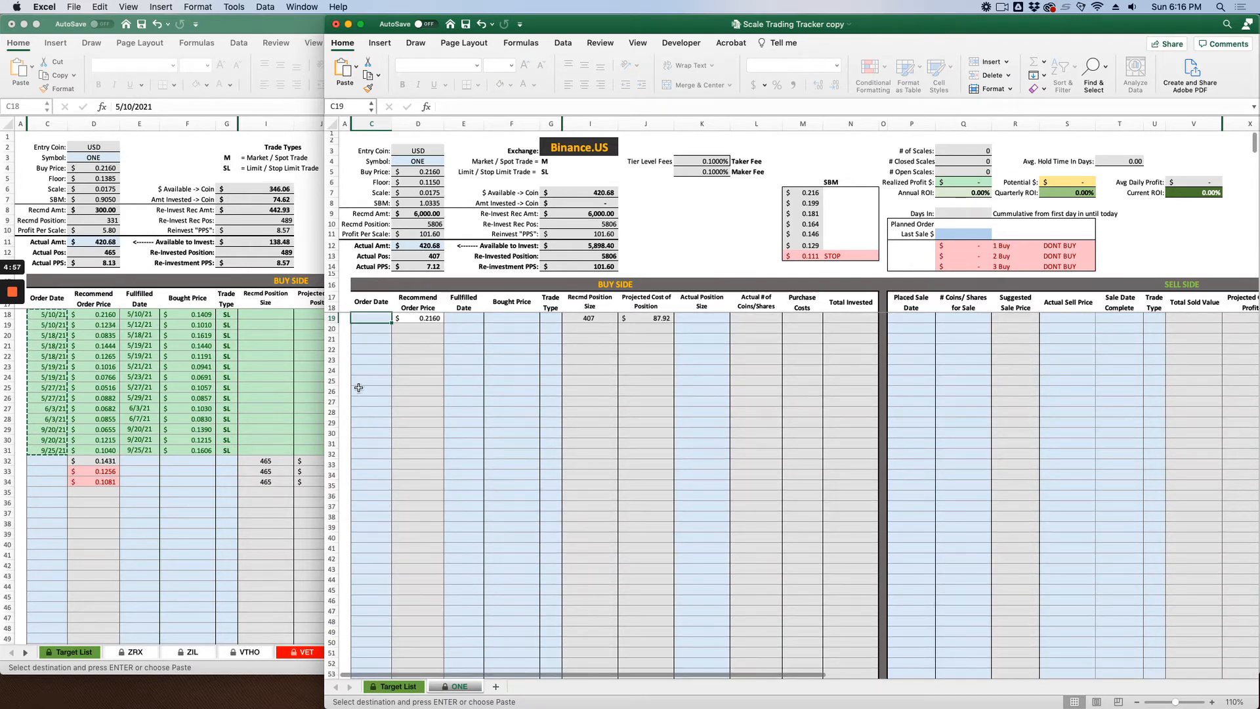
pyautogui.rightClick(382, 320)
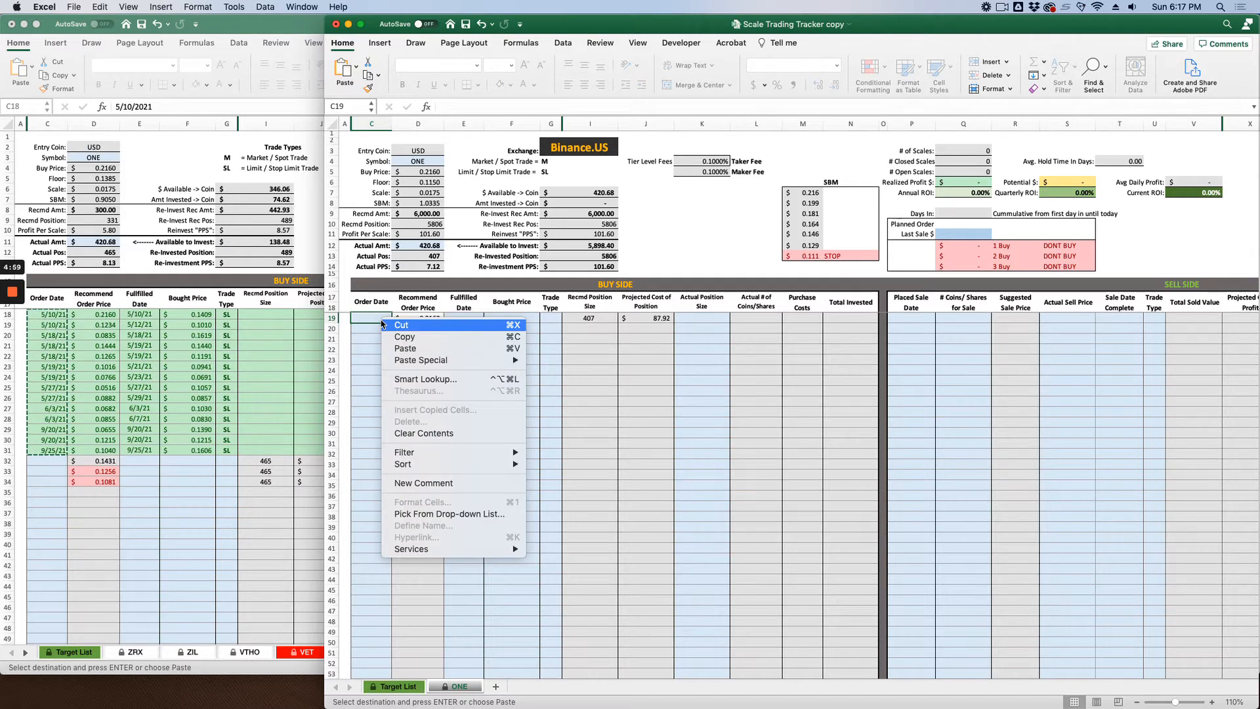
pyautogui.moveTo(429, 362)
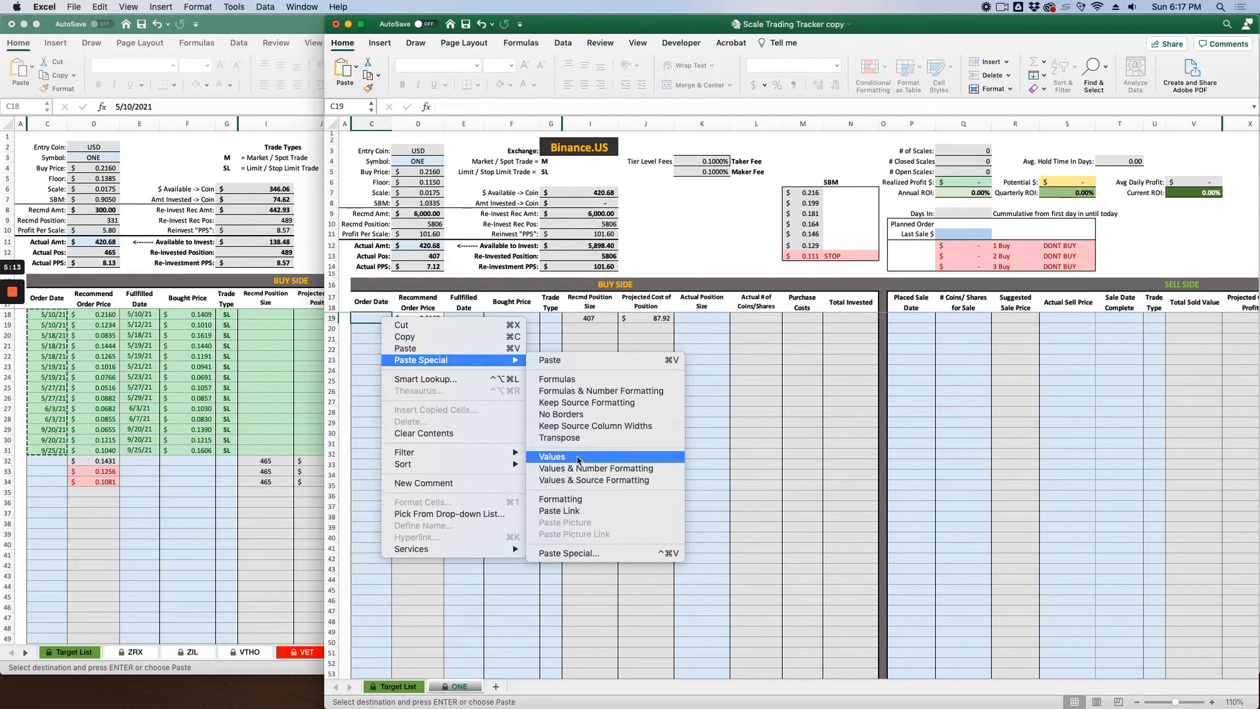
pyautogui.click(579, 457)
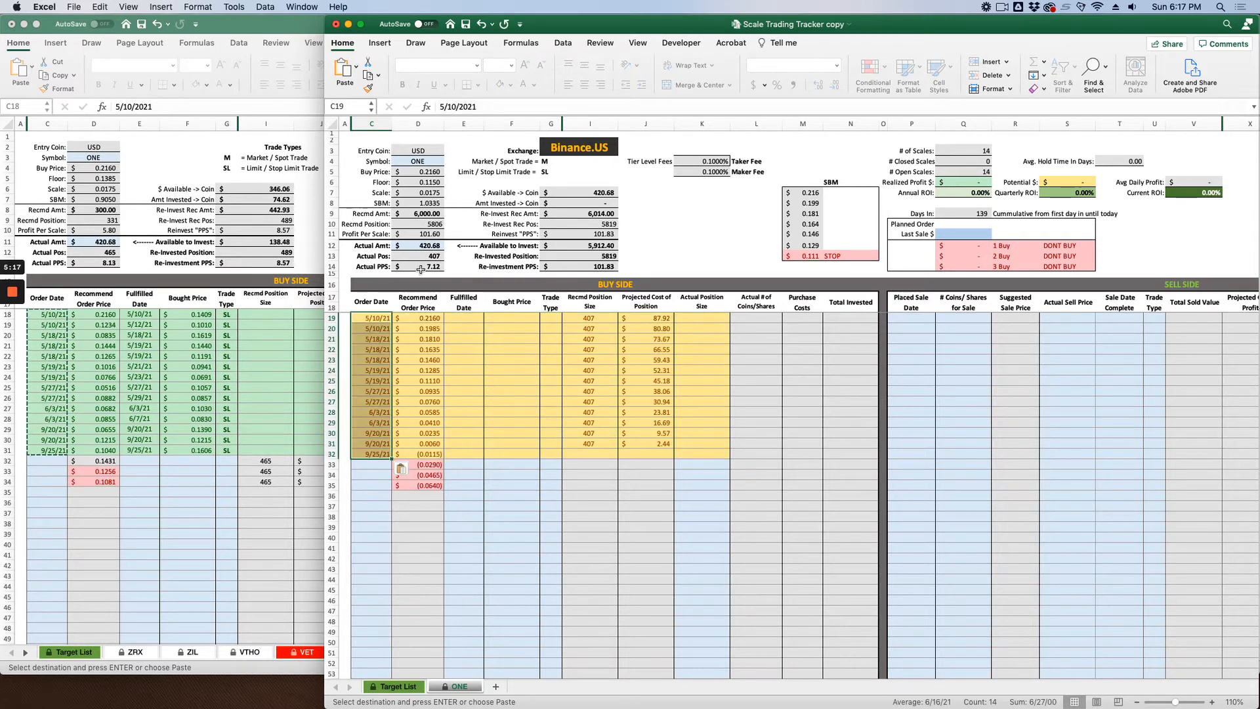
# Copy Fulfilled Date, Bought Price and Trade Type (E18:G31) from the v8 ONE sheet and paste them as values at E19 of the tracker copy
pyautogui.click(129, 321)
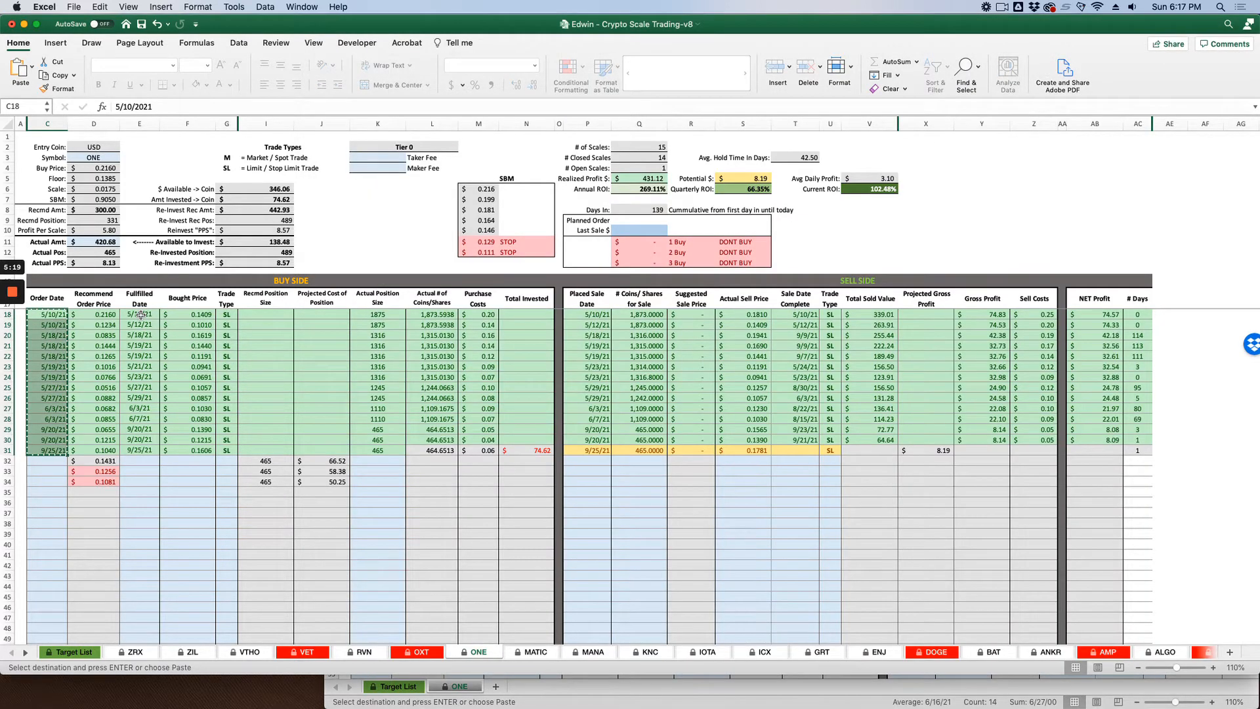
pyautogui.moveTo(139, 313); pyautogui.dragTo(225, 451)
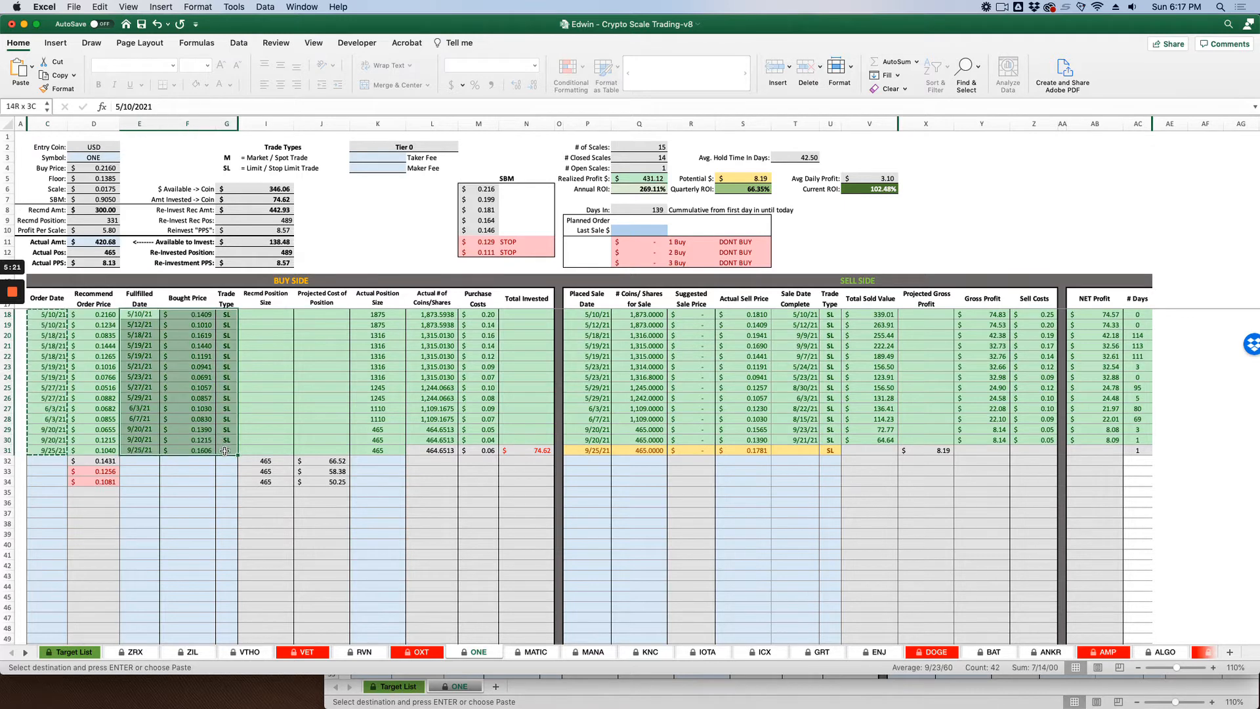
pyautogui.press('super+c')
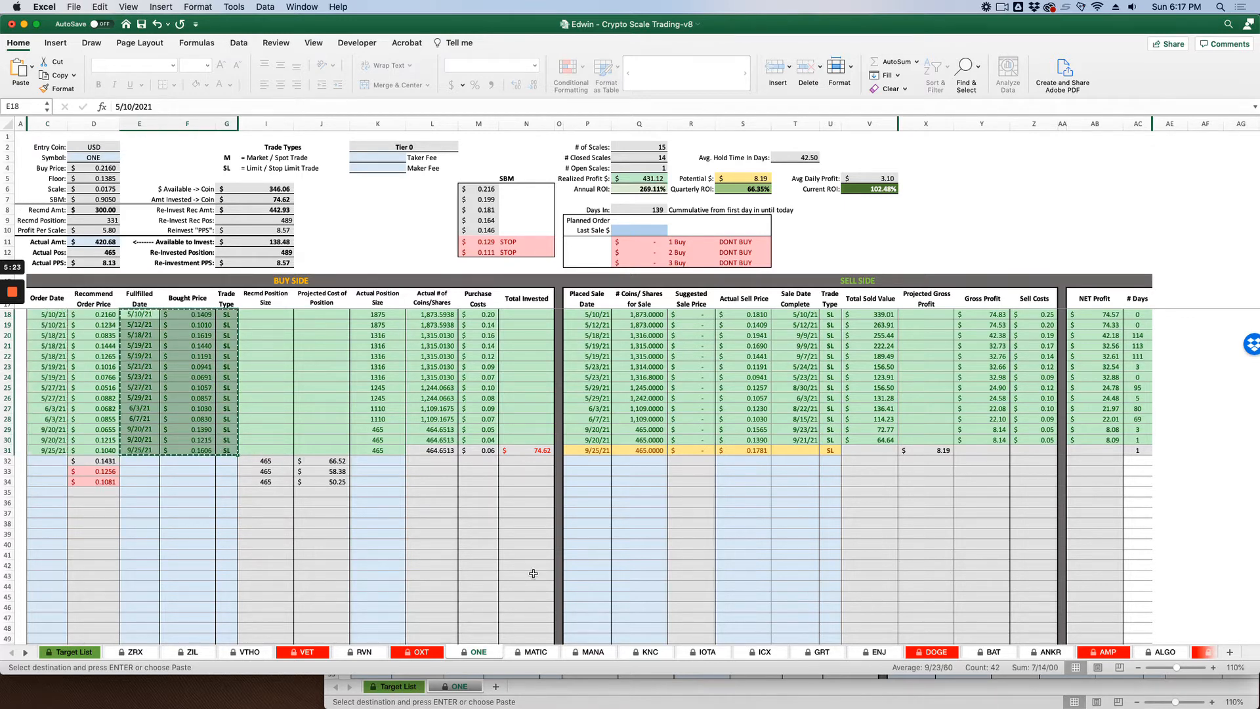
pyautogui.click(640, 687)
pyautogui.moveTo(372, 317); pyautogui.dragTo(371, 454)
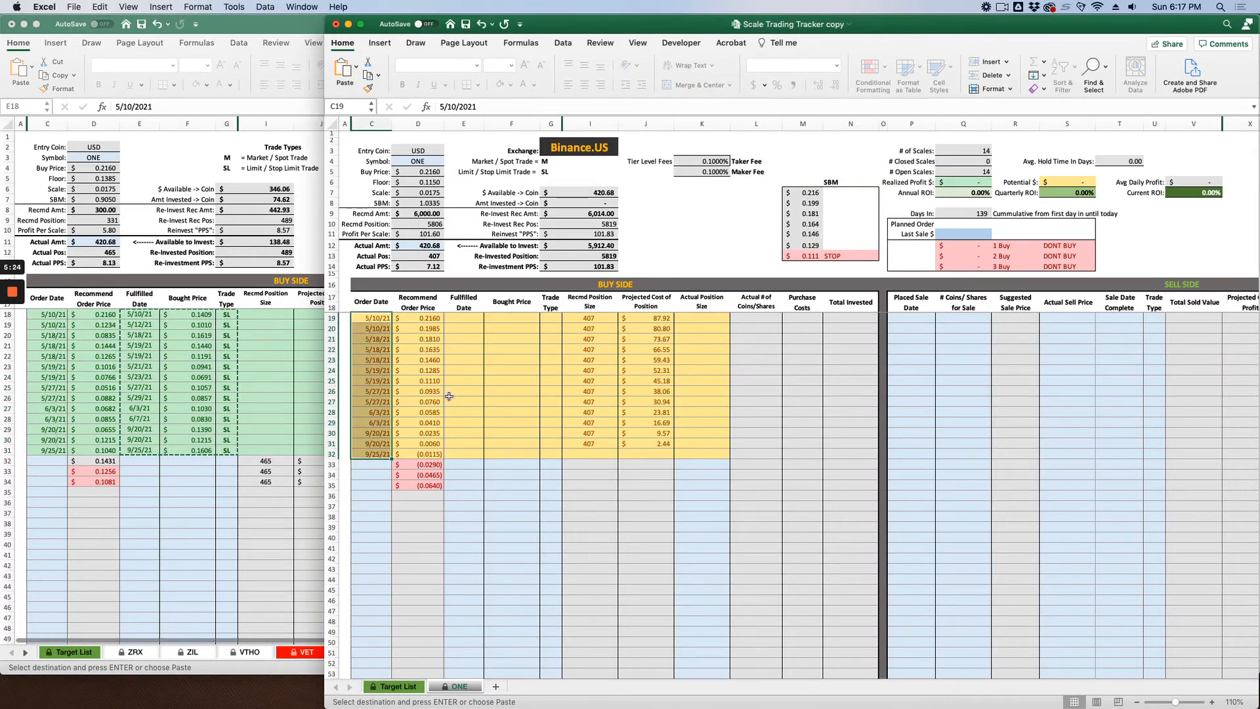
pyautogui.rightClick(467, 320)
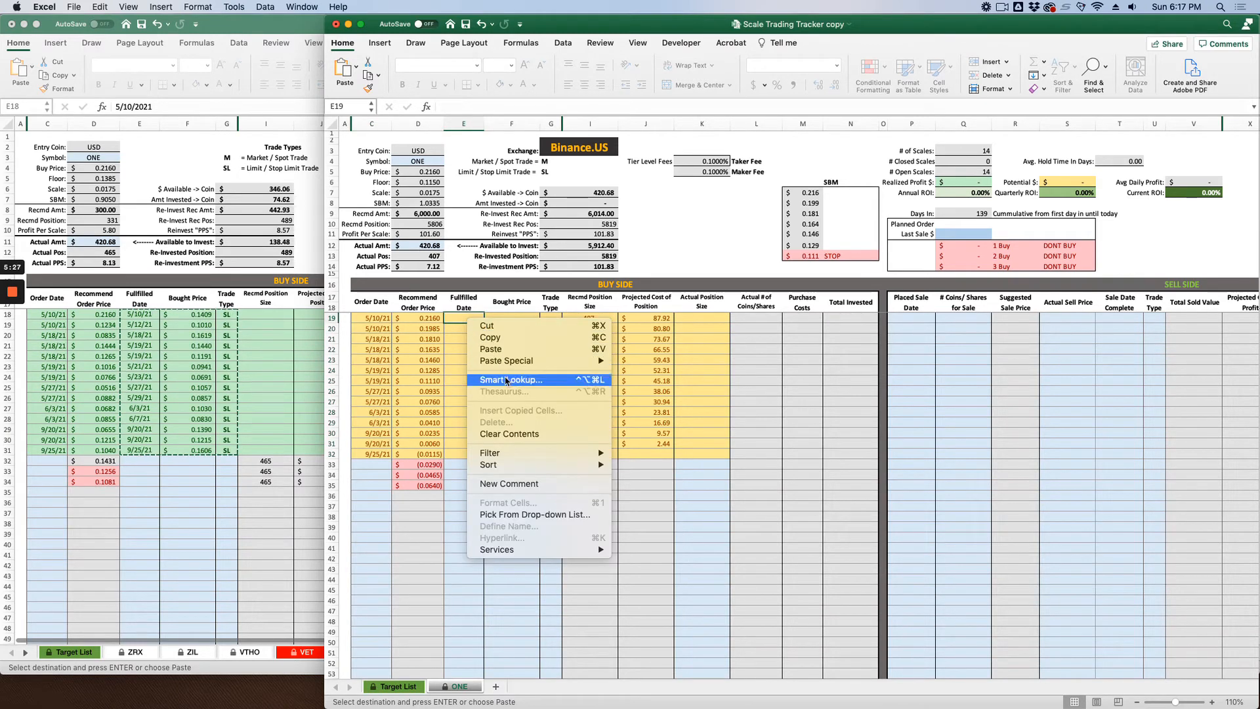
pyautogui.moveTo(512, 360)
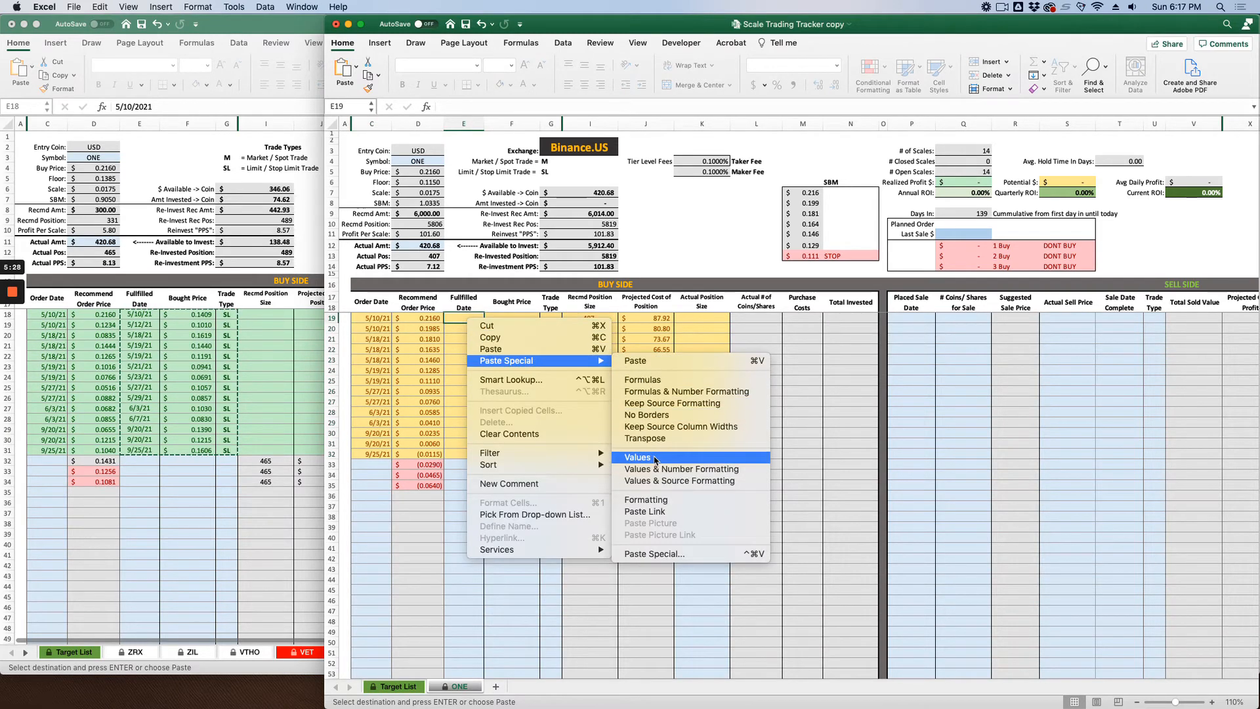
pyautogui.click(654, 459)
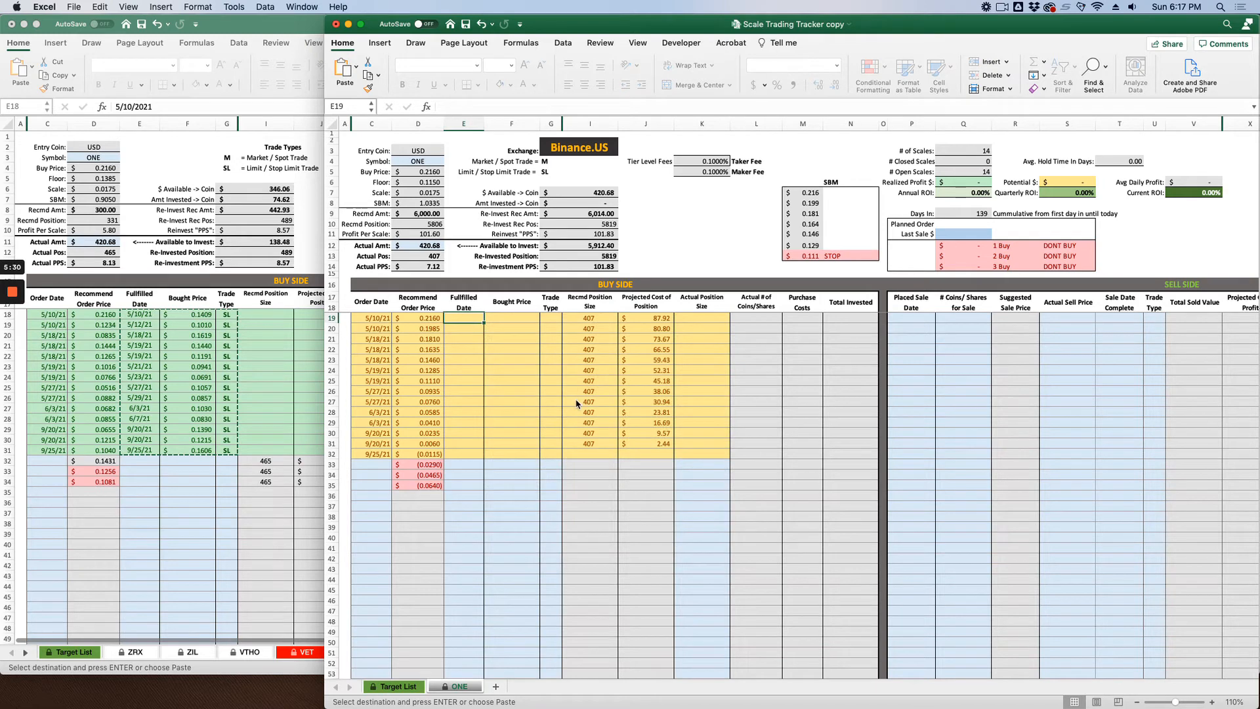
# Copy the Actual Position Size entries (K18:K31) from the v8 ONE sheet and paste them as values at K19 of the tracker copy
pyautogui.click(275, 420)
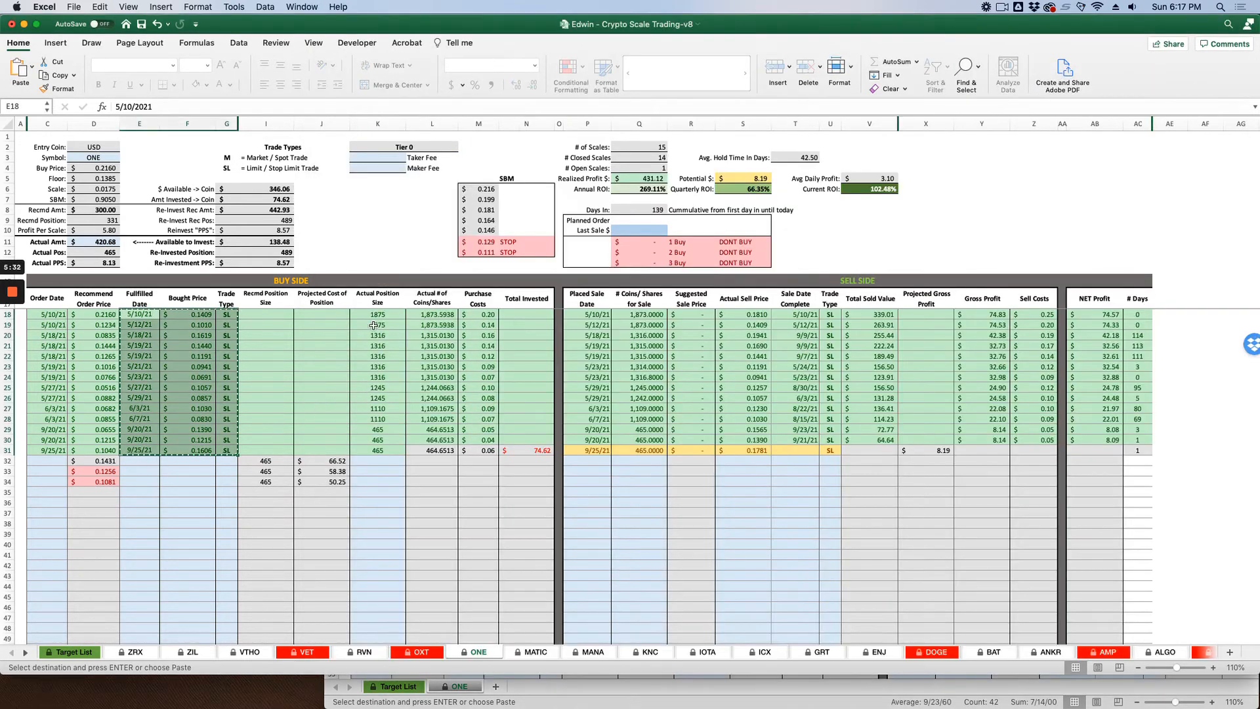
pyautogui.moveTo(377, 314); pyautogui.dragTo(377, 450)
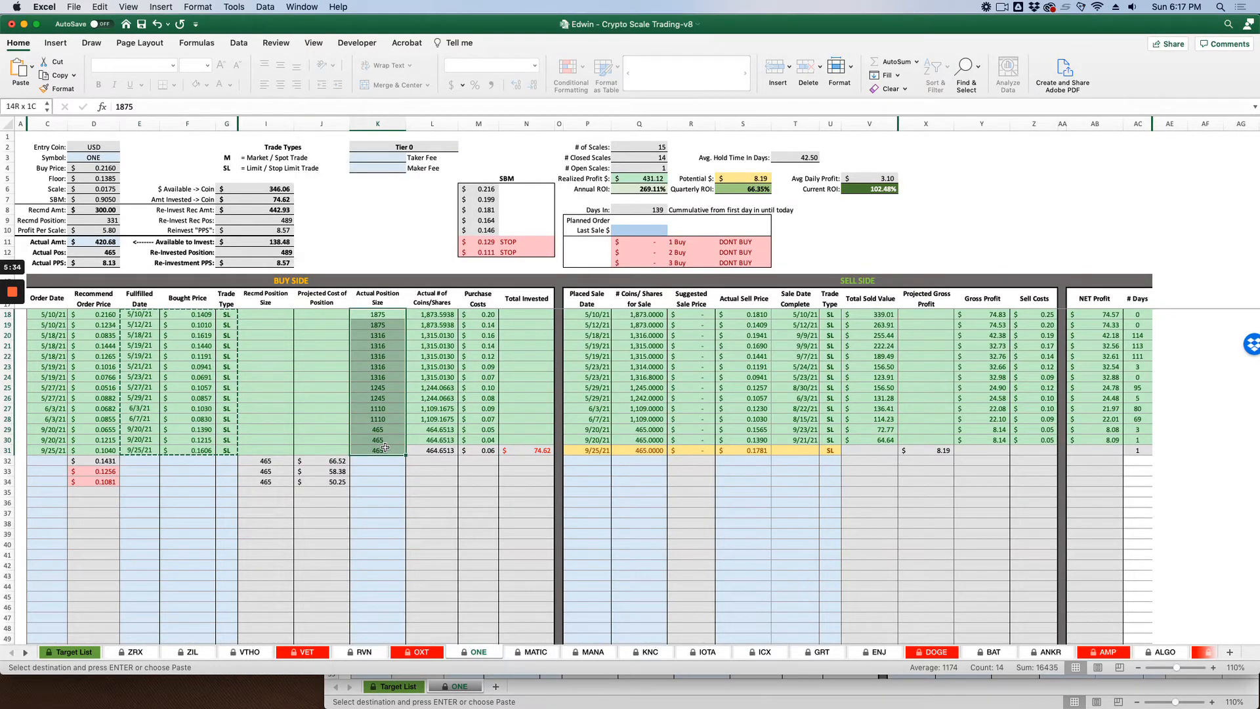
pyautogui.press('super+c')
pyautogui.click(868, 686)
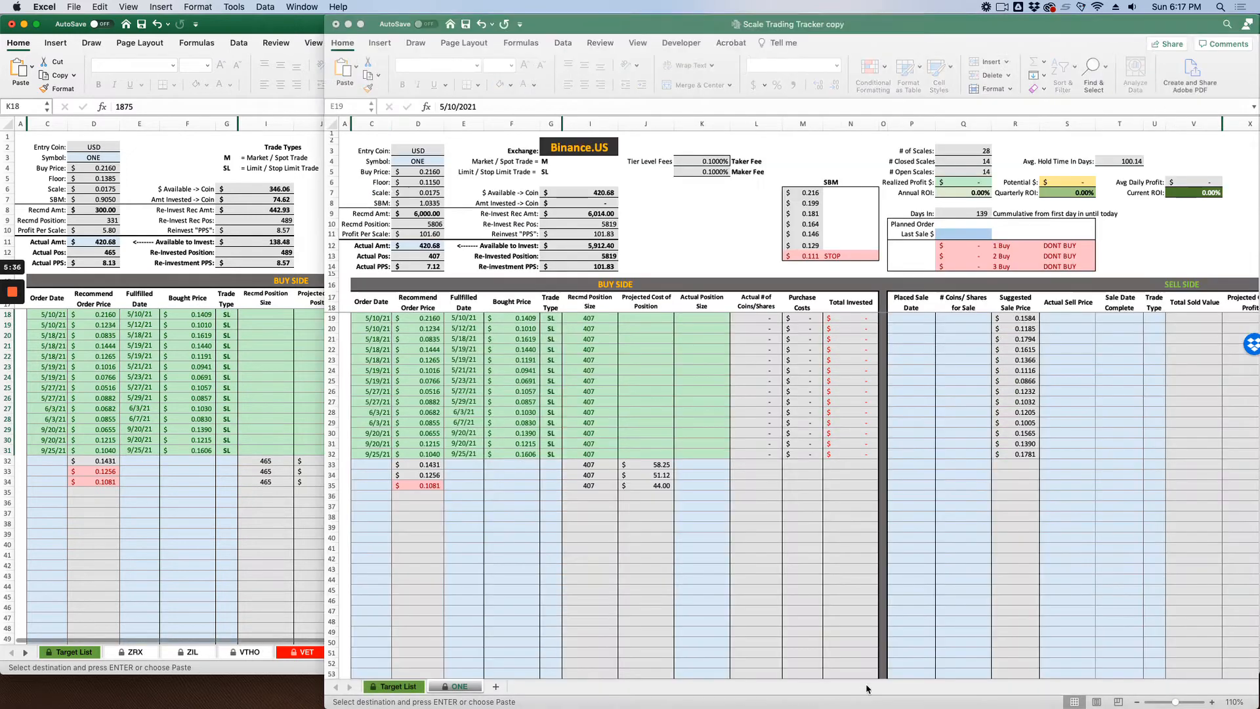
pyautogui.rightClick(707, 317)
pyautogui.moveTo(830, 363)
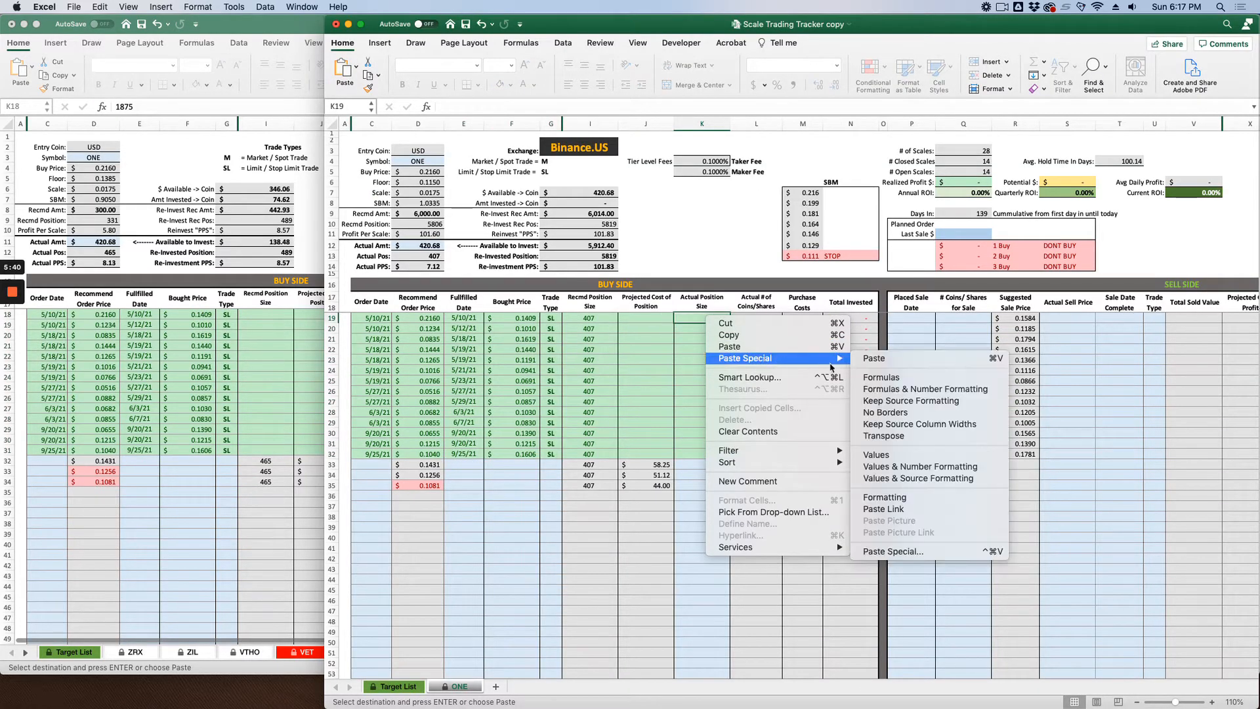
pyautogui.click(876, 454)
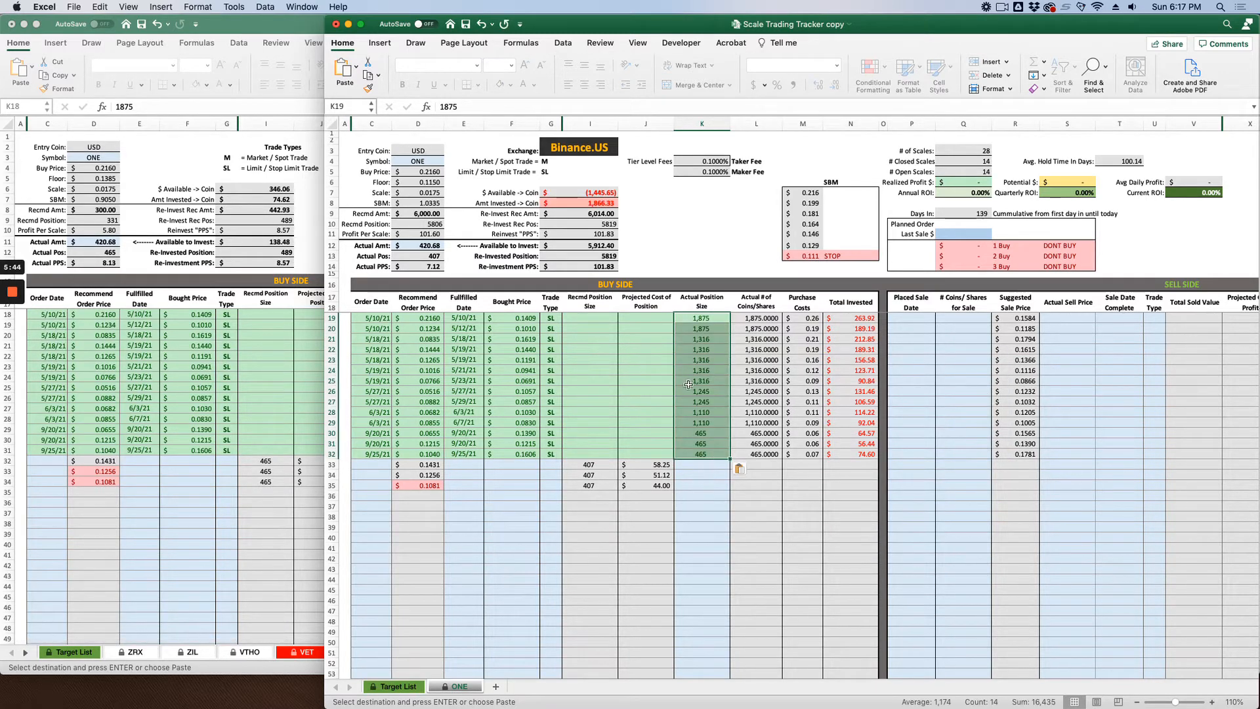
# Transfer Placed Sale Date and # Coins/Shares for Sale (P18:Q31) from the v8 ONE sheet as values to P19 of the tracker copy
pyautogui.click(303, 434)
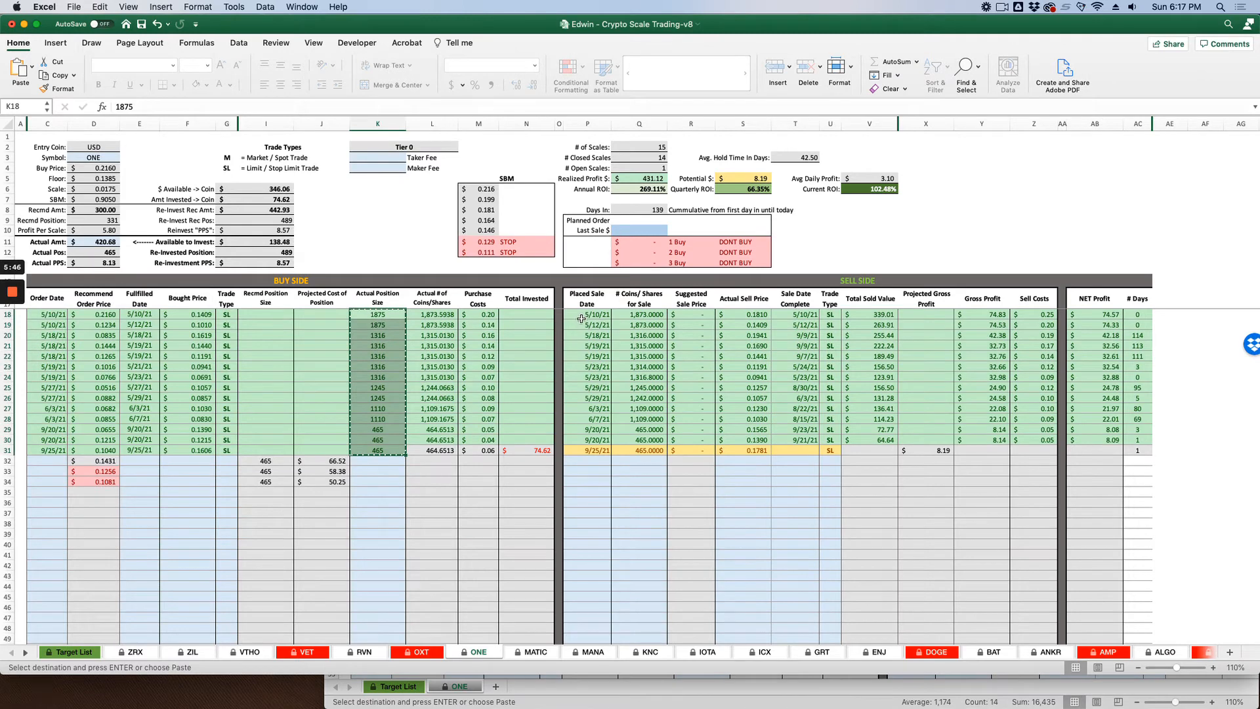
pyautogui.moveTo(586, 314); pyautogui.dragTo(639, 450)
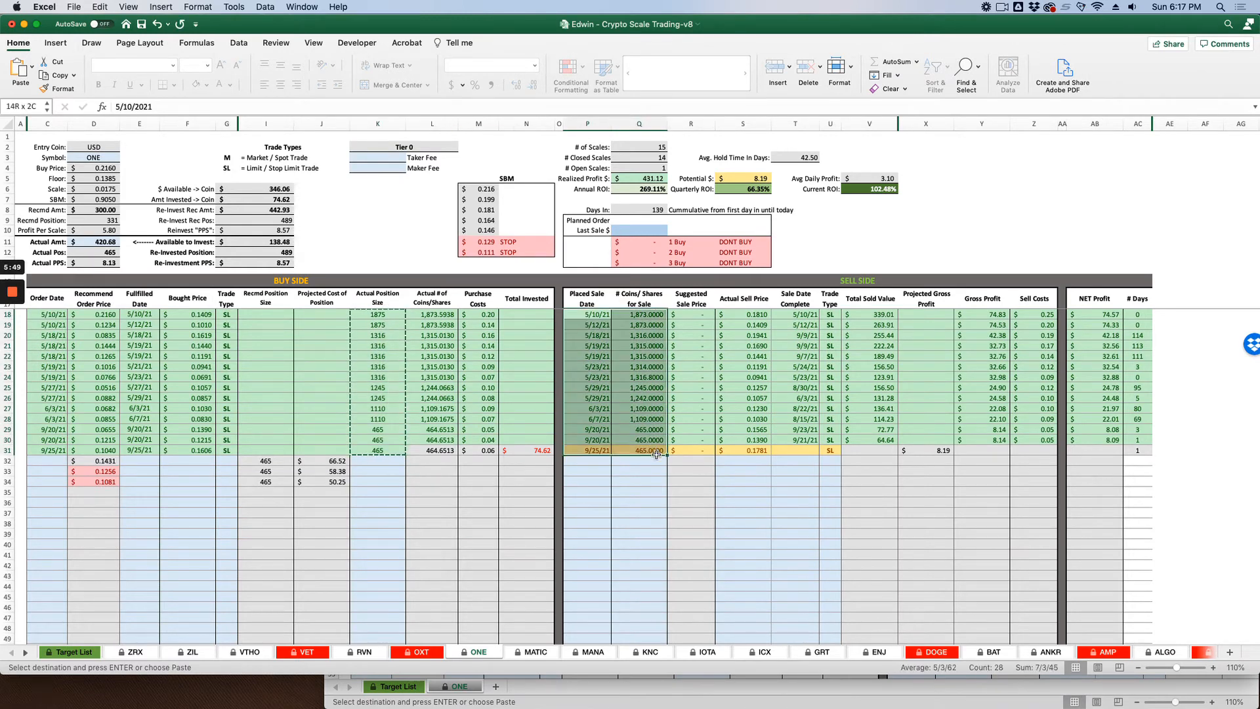
pyautogui.press('cmd+c')
pyautogui.click(754, 684)
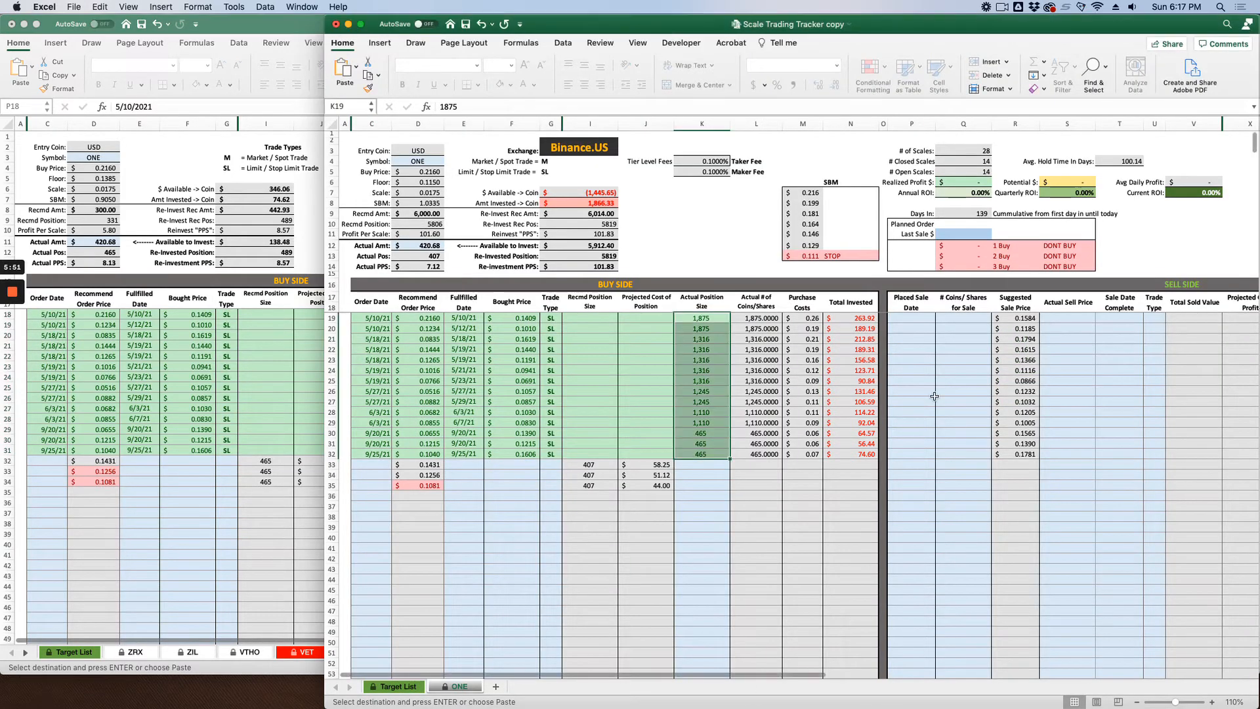
pyautogui.rightClick(919, 318)
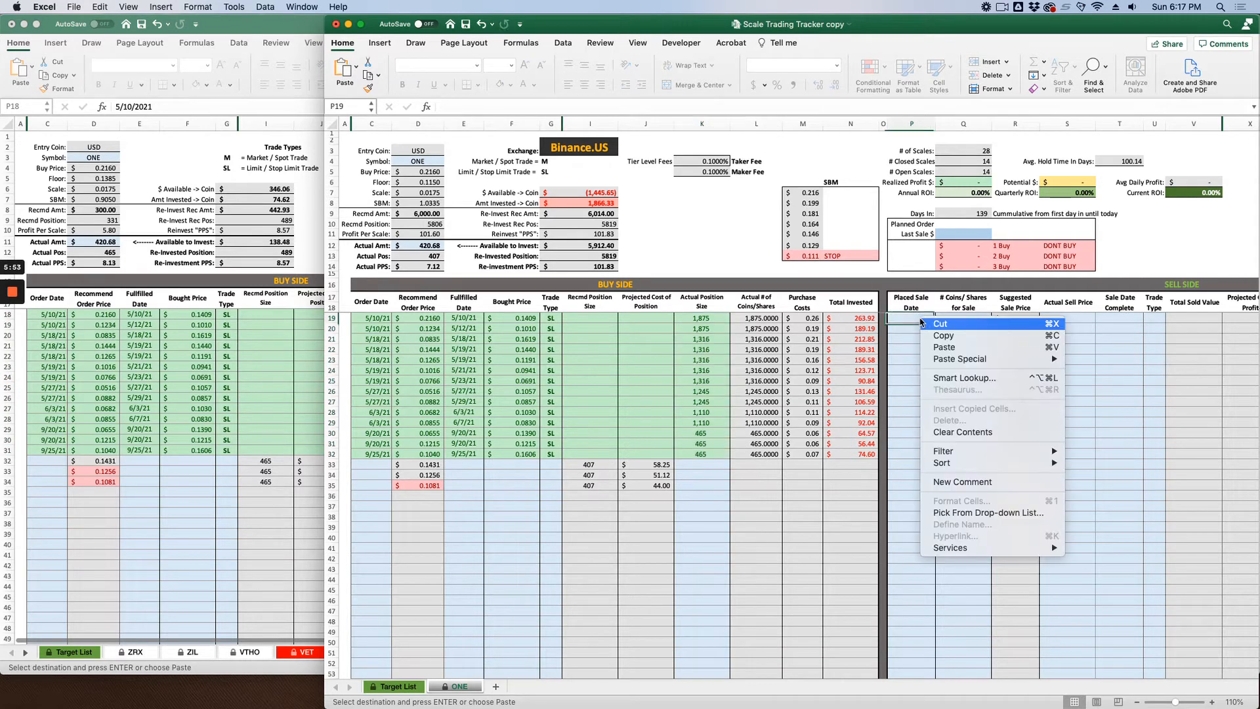
pyautogui.moveTo(975, 361)
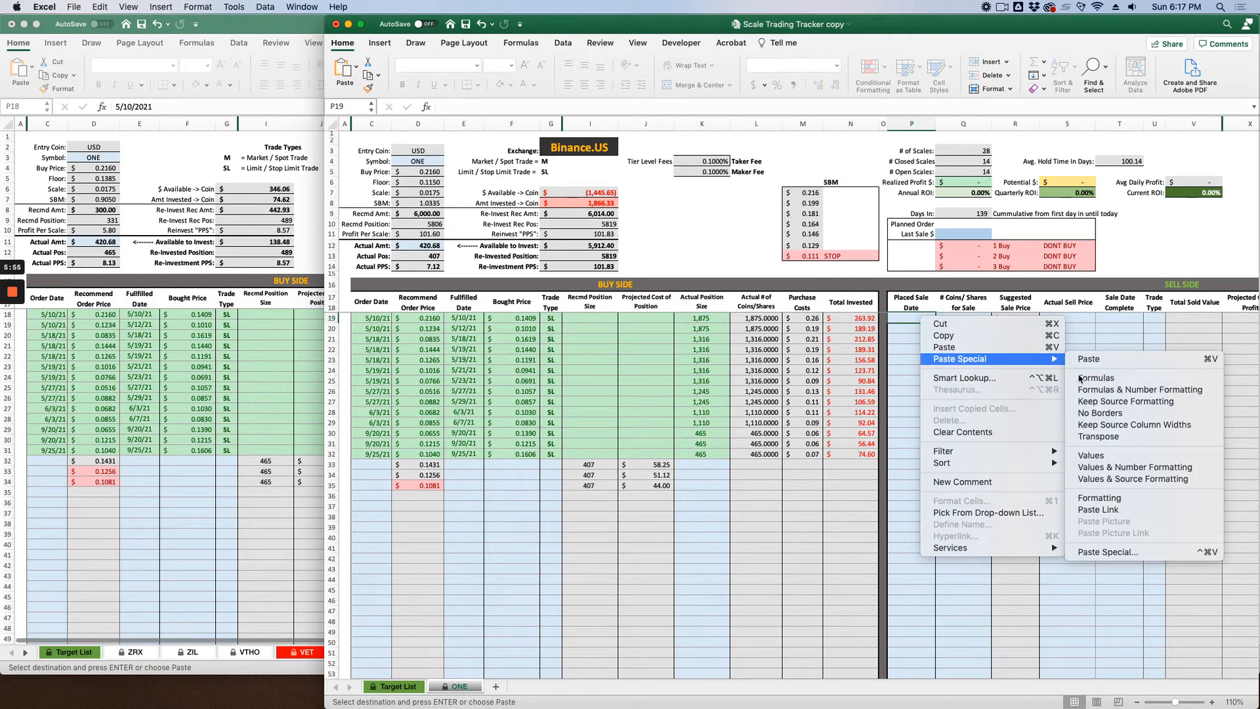
pyautogui.click(1115, 466)
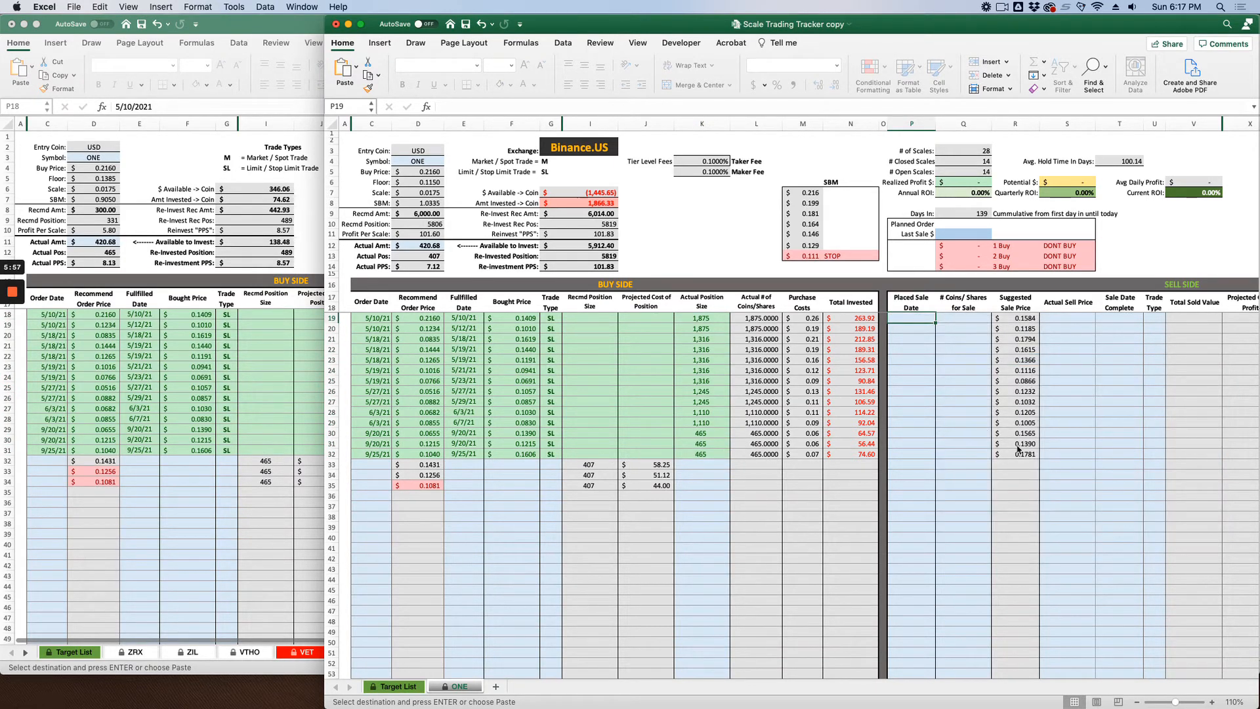
# Transfer Actual Sell Price, Sale Date Complete and sell-side Trade Type (S18:U31) from the v8 ONE sheet as values to S19 of the tracker copy
pyautogui.click(309, 559)
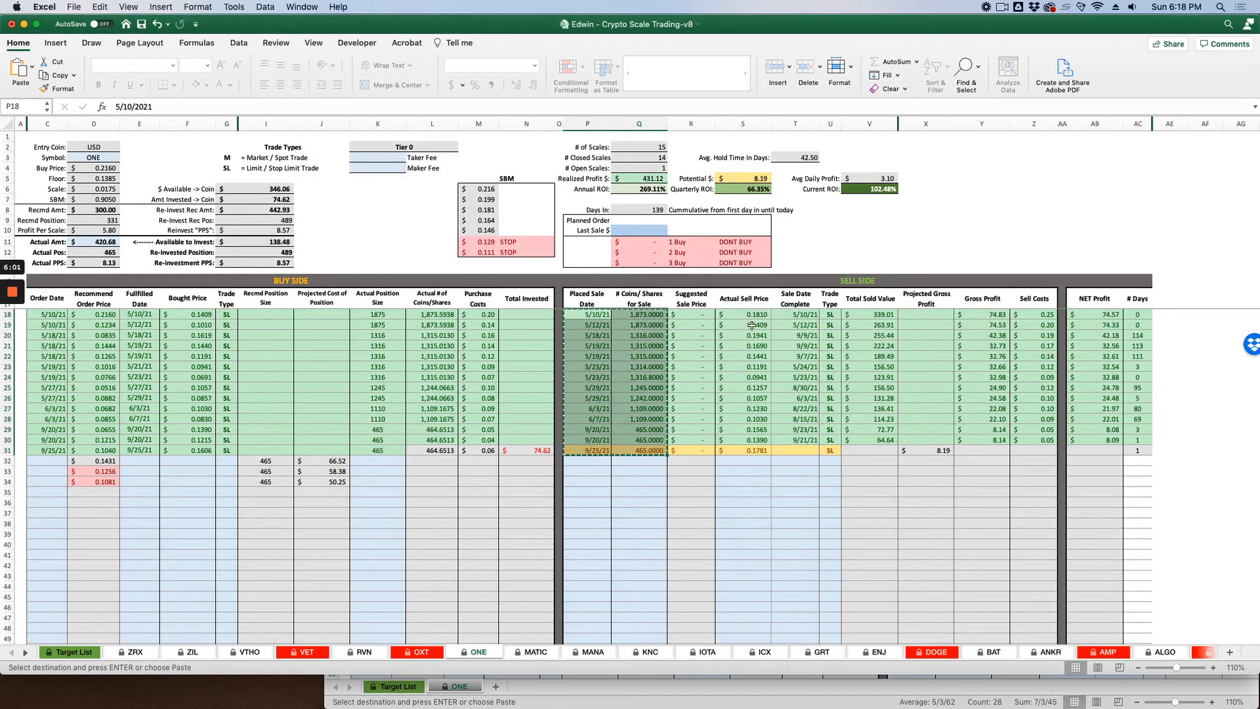
pyautogui.moveTo(748, 314); pyautogui.dragTo(833, 450)
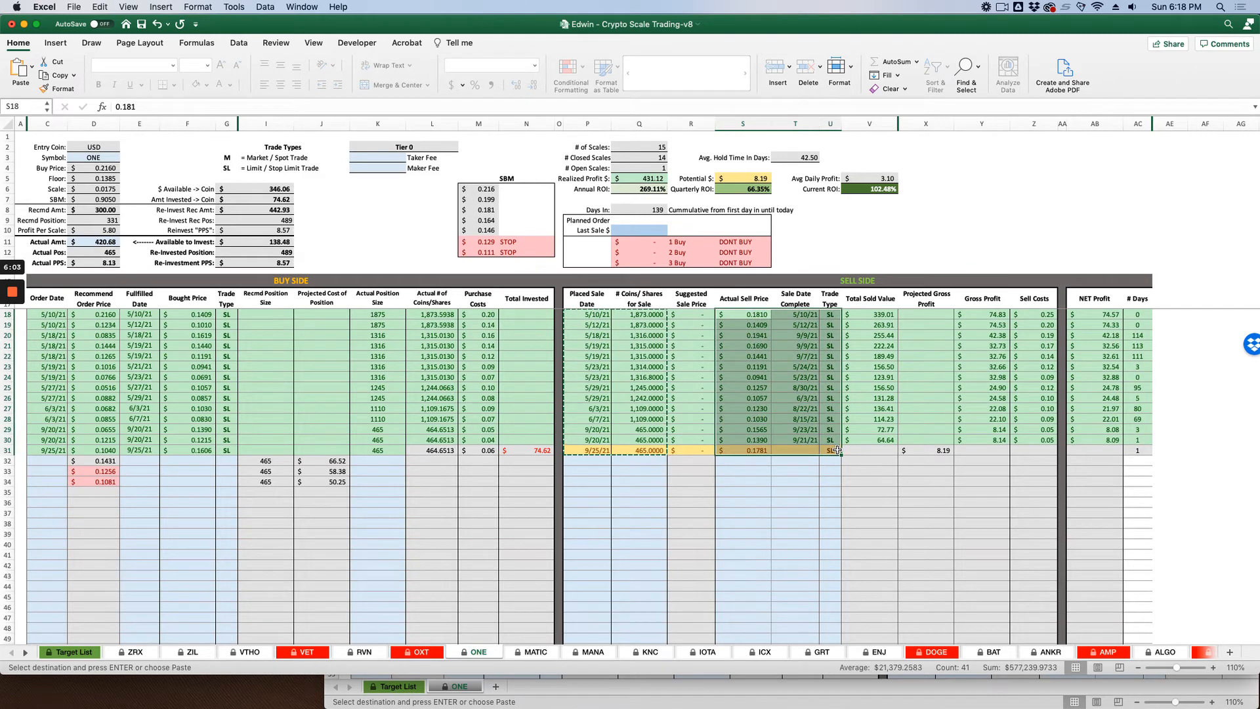
pyautogui.click(813, 689)
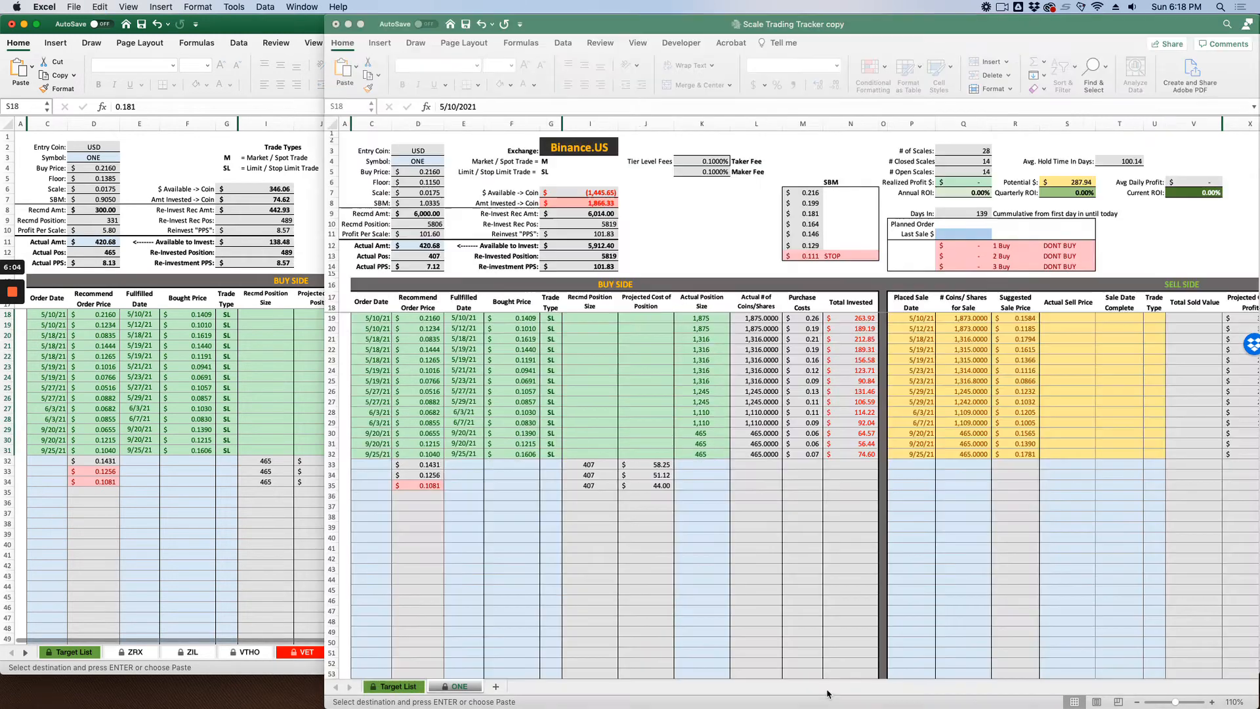
pyautogui.rightClick(1057, 321)
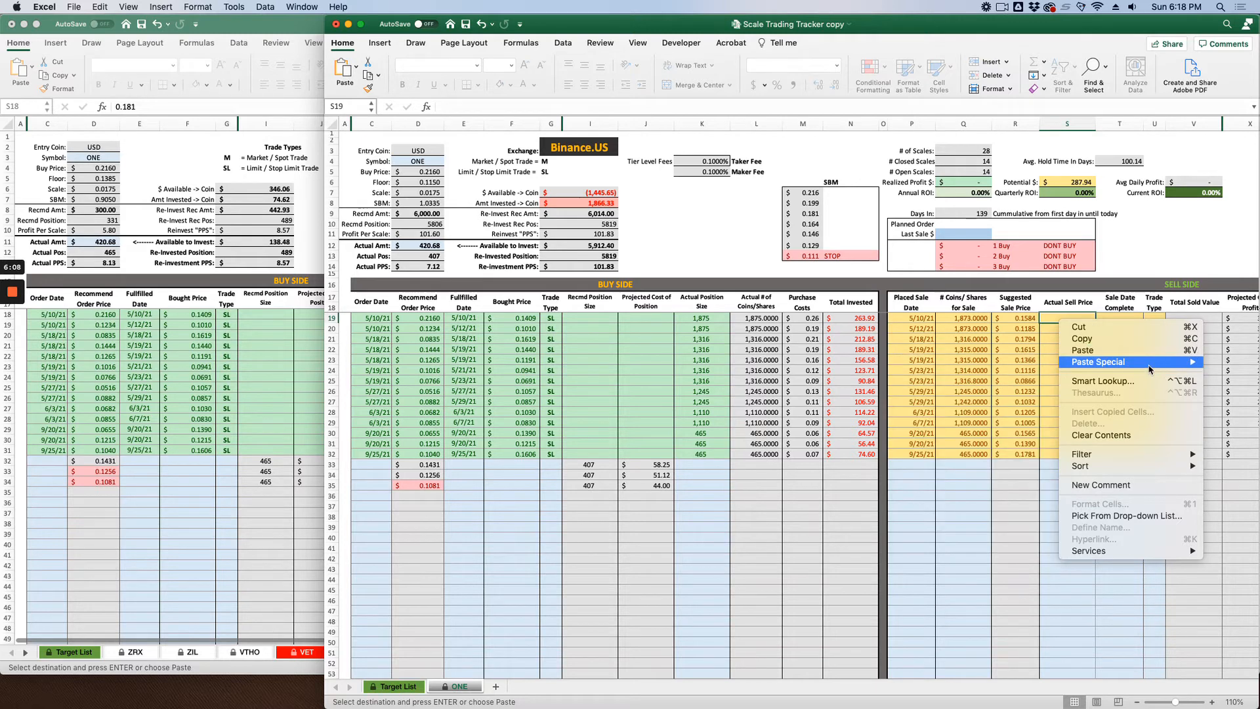
pyautogui.moveTo(1147, 367)
pyautogui.click(972, 459)
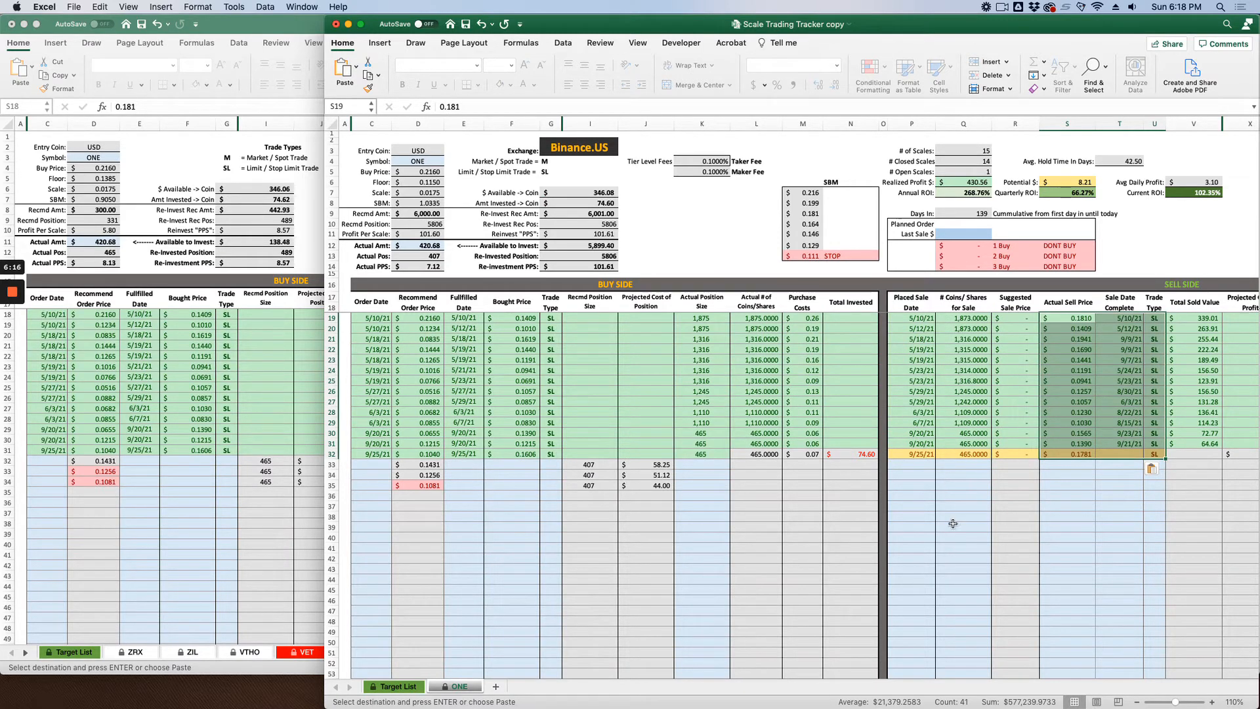
# Undo the last paste of Actual Sell Price, Sale Date Complete and Trade Type on the tracker copy's sell side
pyautogui.click(973, 465)
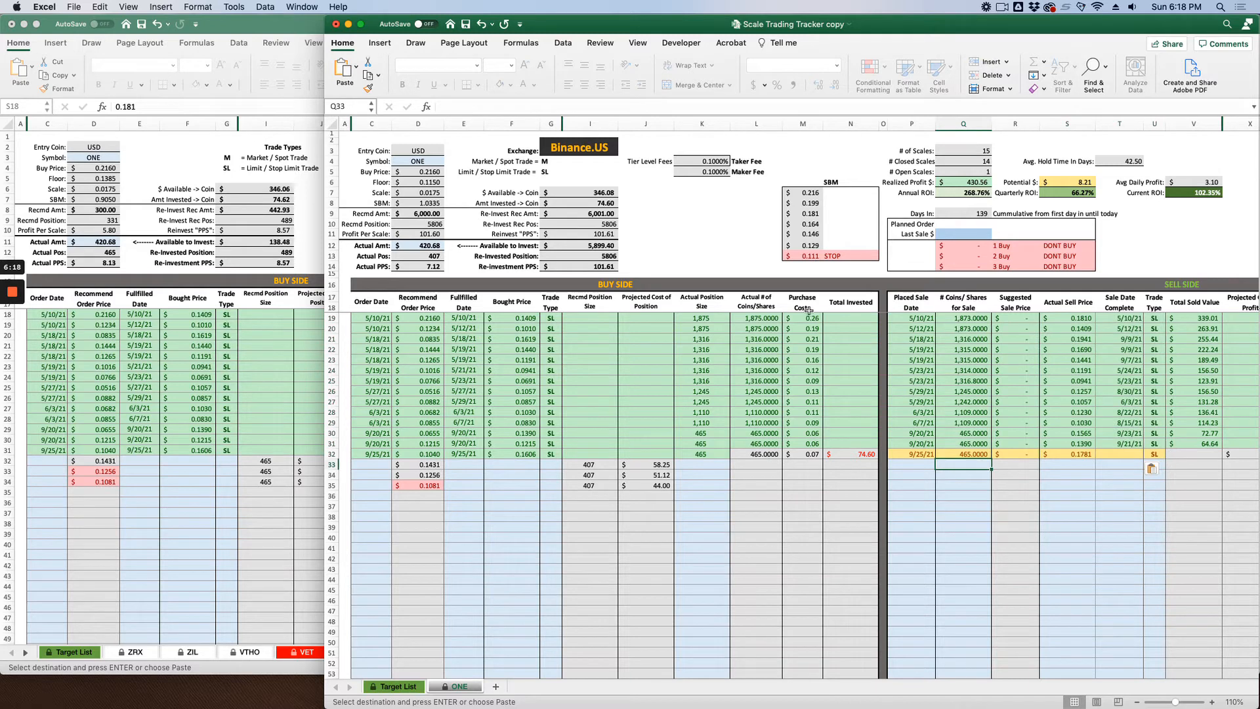
pyautogui.click(926, 466)
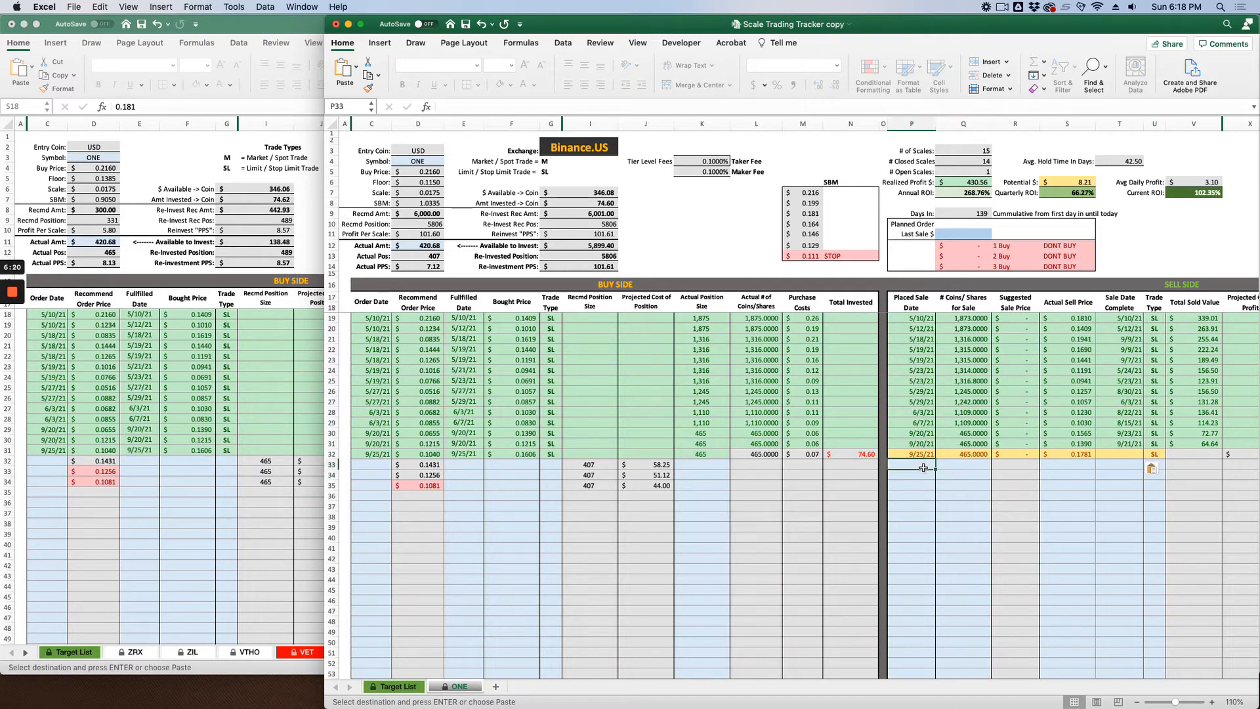
pyautogui.click(916, 478)
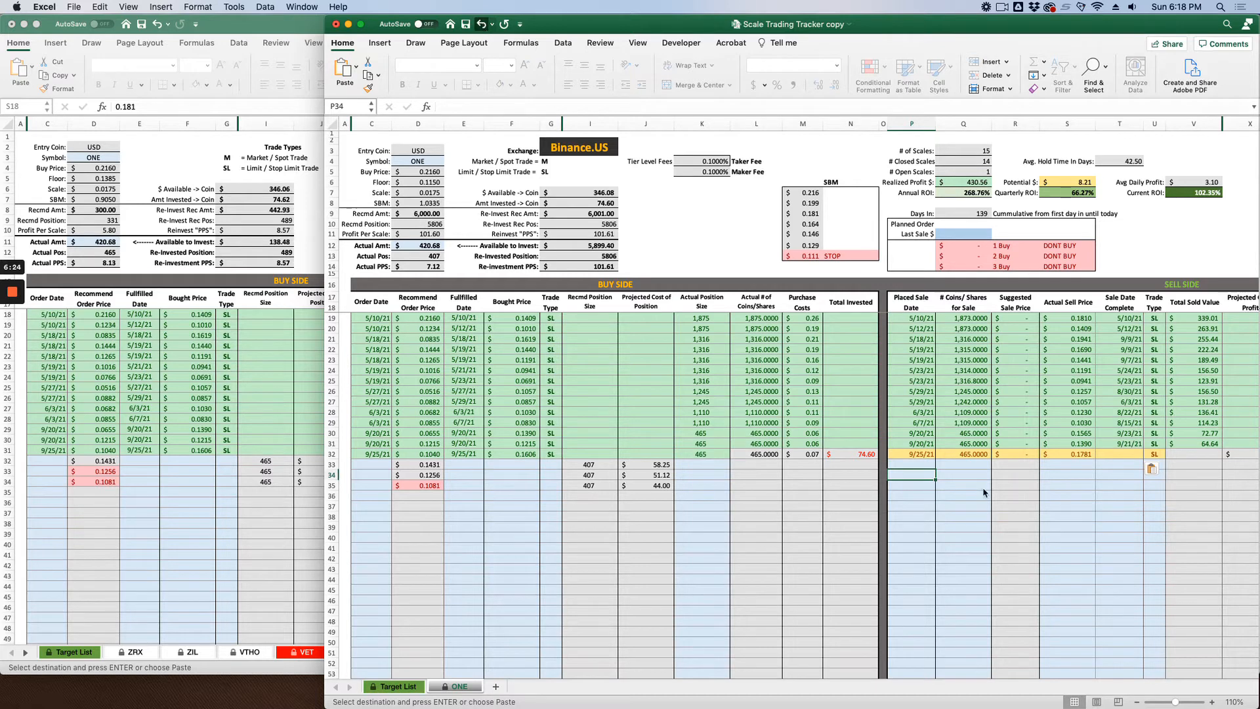
pyautogui.press('super+z')
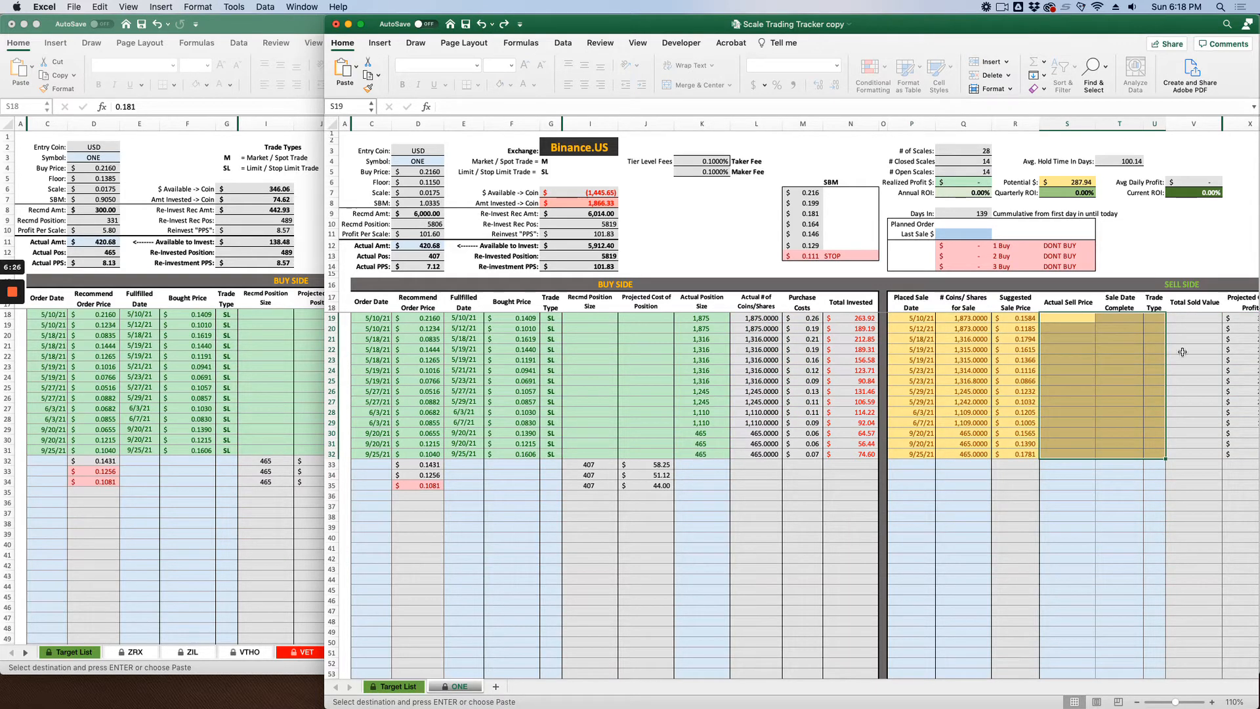
# Paste the copied Actual Sell Price, Sale Date Complete and Trade Type entries as values at S19 of the tracker copy's ONE sheet
pyautogui.click(1065, 314)
pyautogui.rightClick(1064, 315)
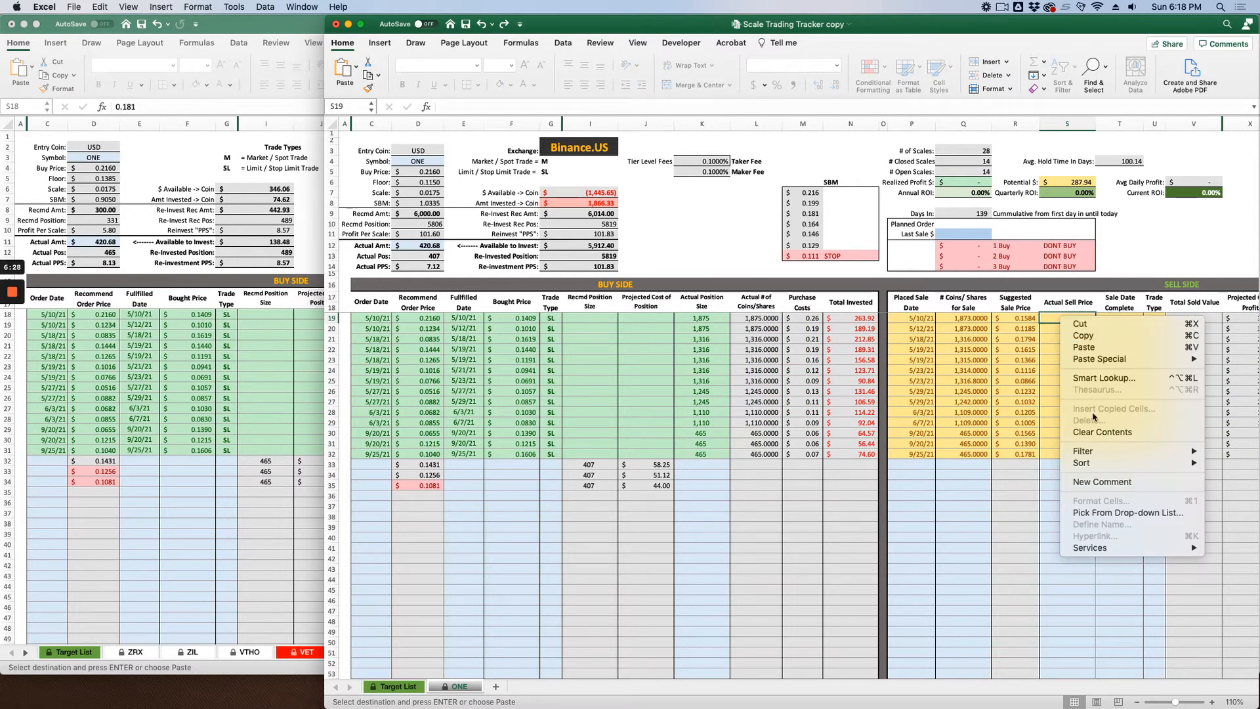
pyautogui.moveTo(1124, 367)
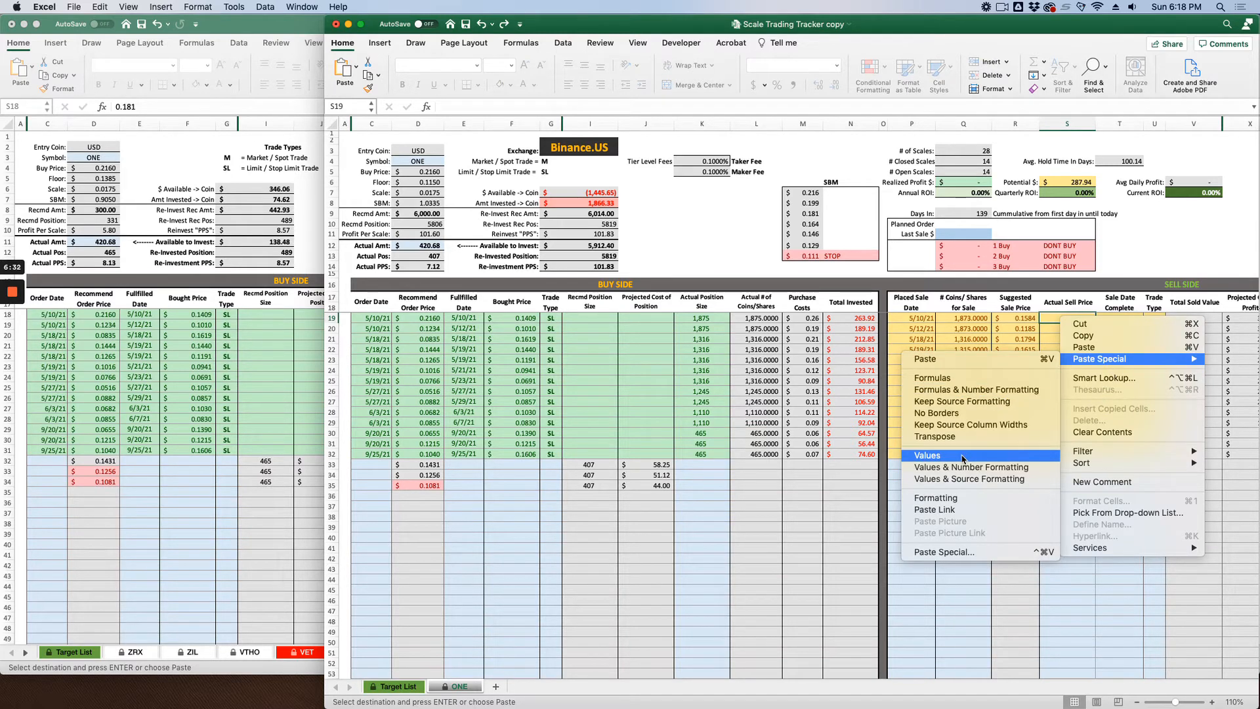
pyautogui.click(962, 457)
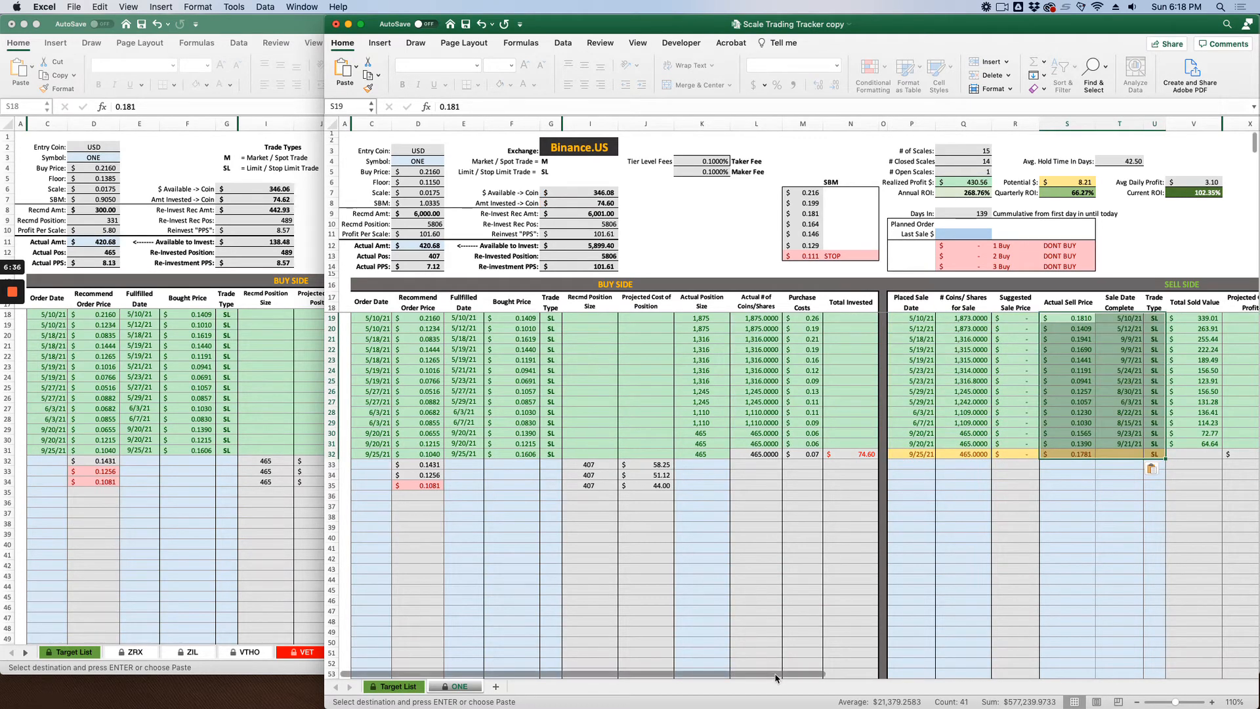
# Compare the sell-side costs, net profit and realized profit on the ONE sheets of the tracker copy and the v8 workbook
pyautogui.hscroll(5, 779, 666)
pyautogui.moveTo(1139, 671)
pyautogui.mouseDown()
pyautogui.moveTo(1165, 669)
pyautogui.moveTo(1148, 668)
pyautogui.mouseUp()
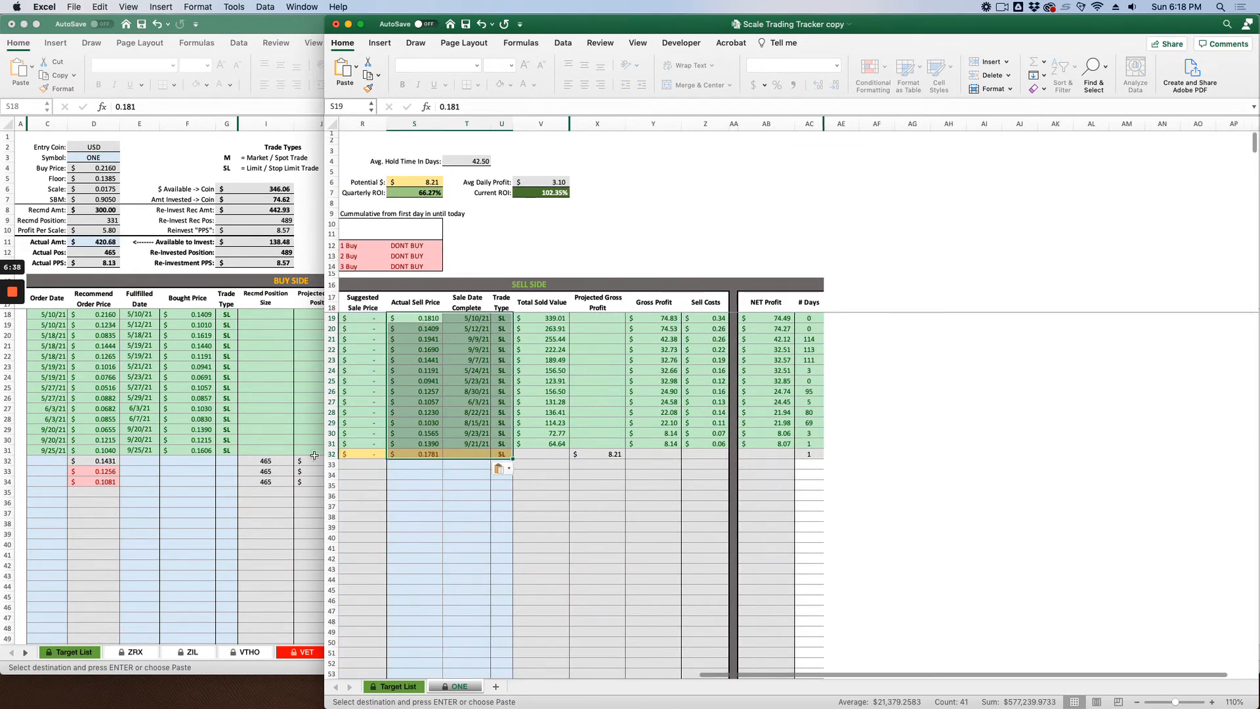
pyautogui.click(307, 424)
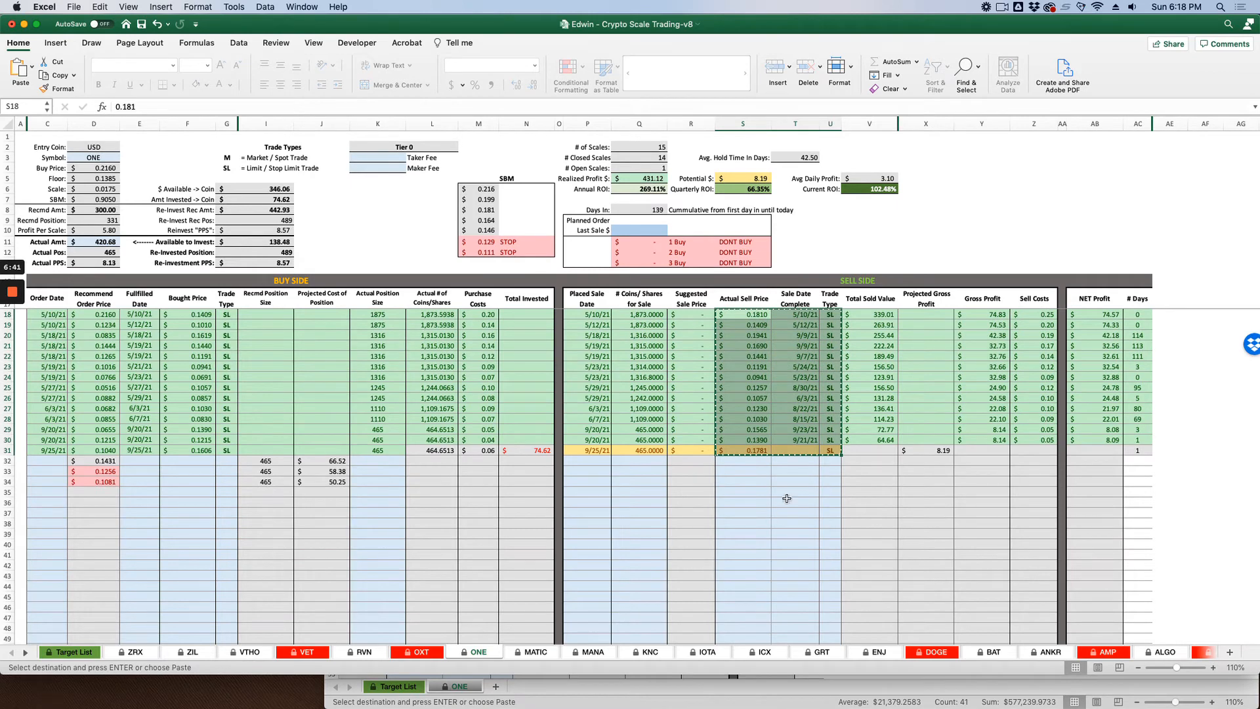
pyautogui.click(791, 523)
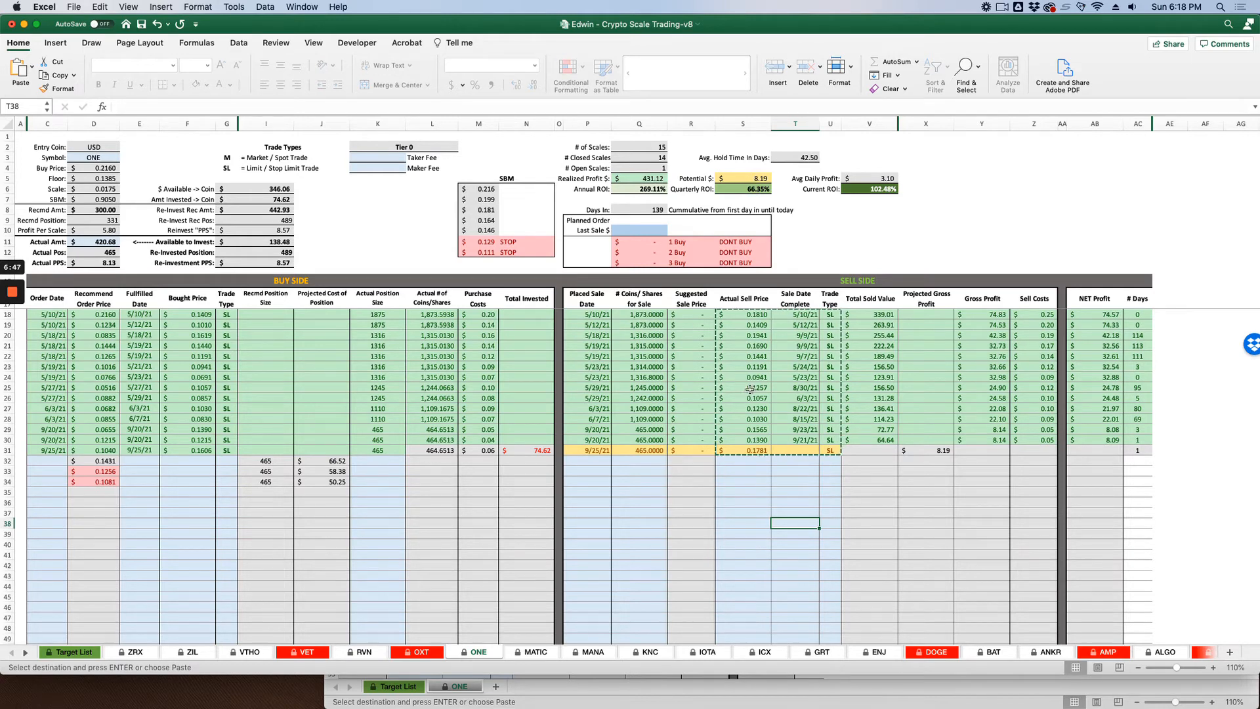
pyautogui.click(982, 695)
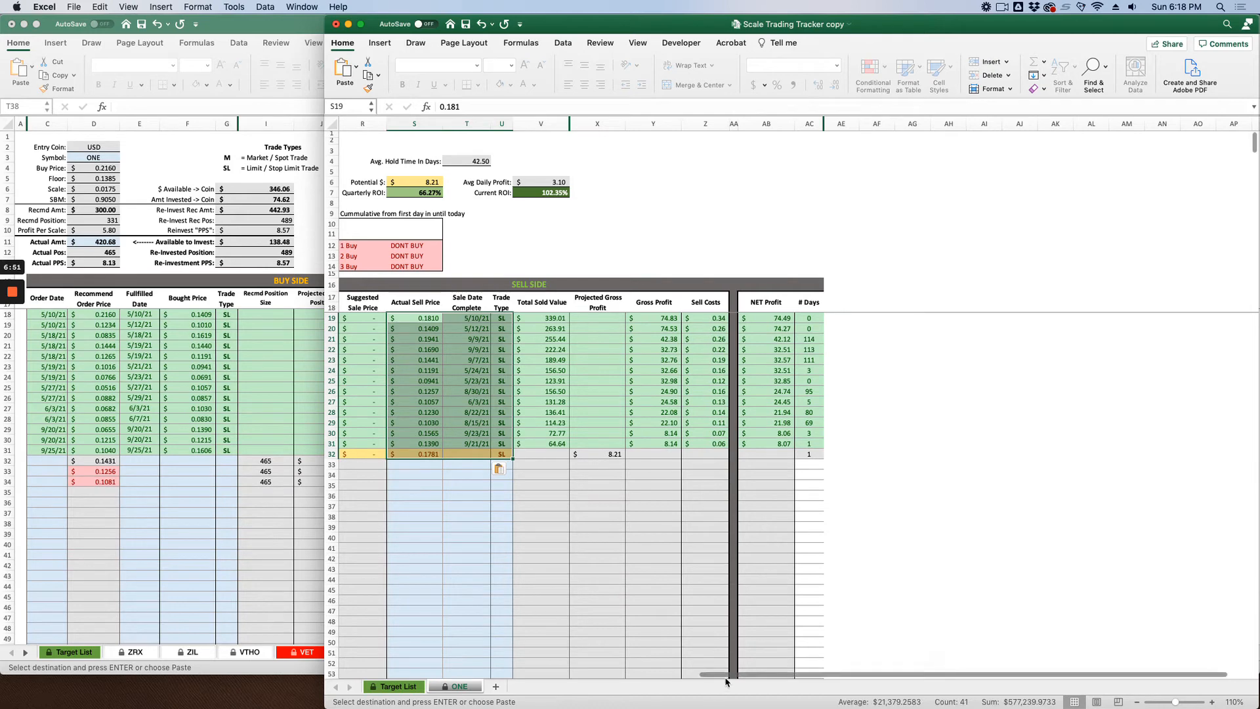
pyautogui.hscroll(-10, 535, 672)
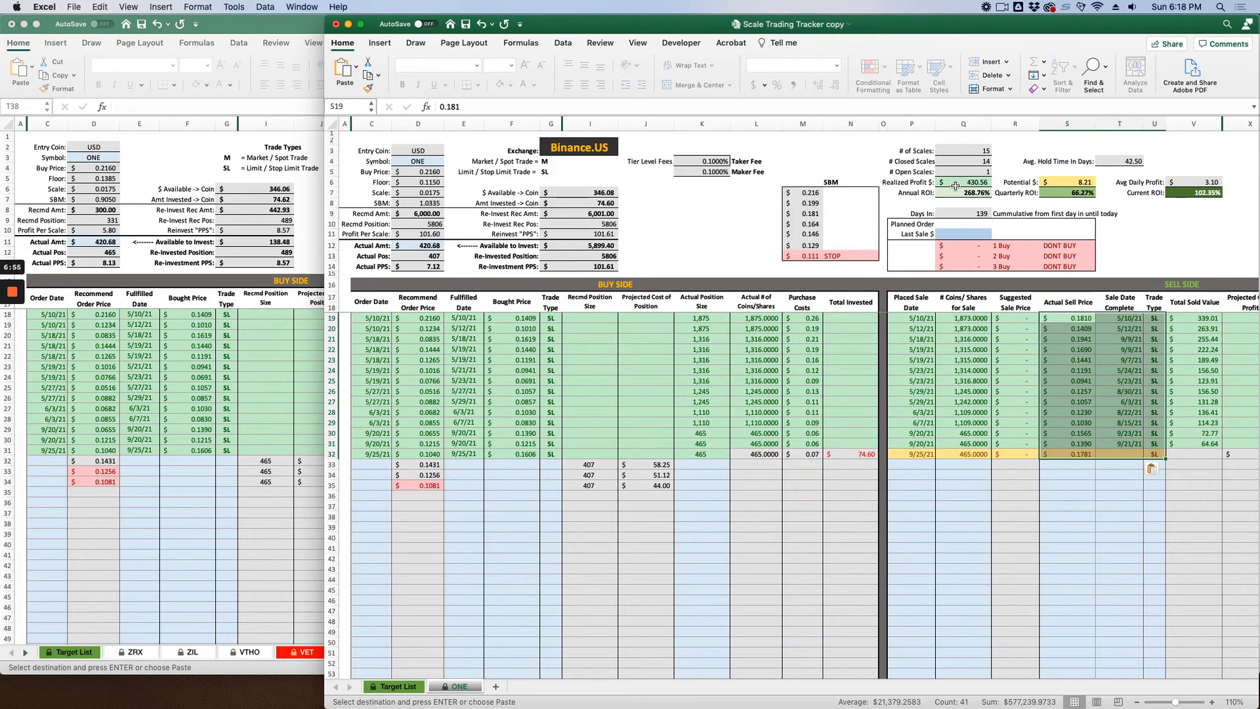
pyautogui.press('super+grave')
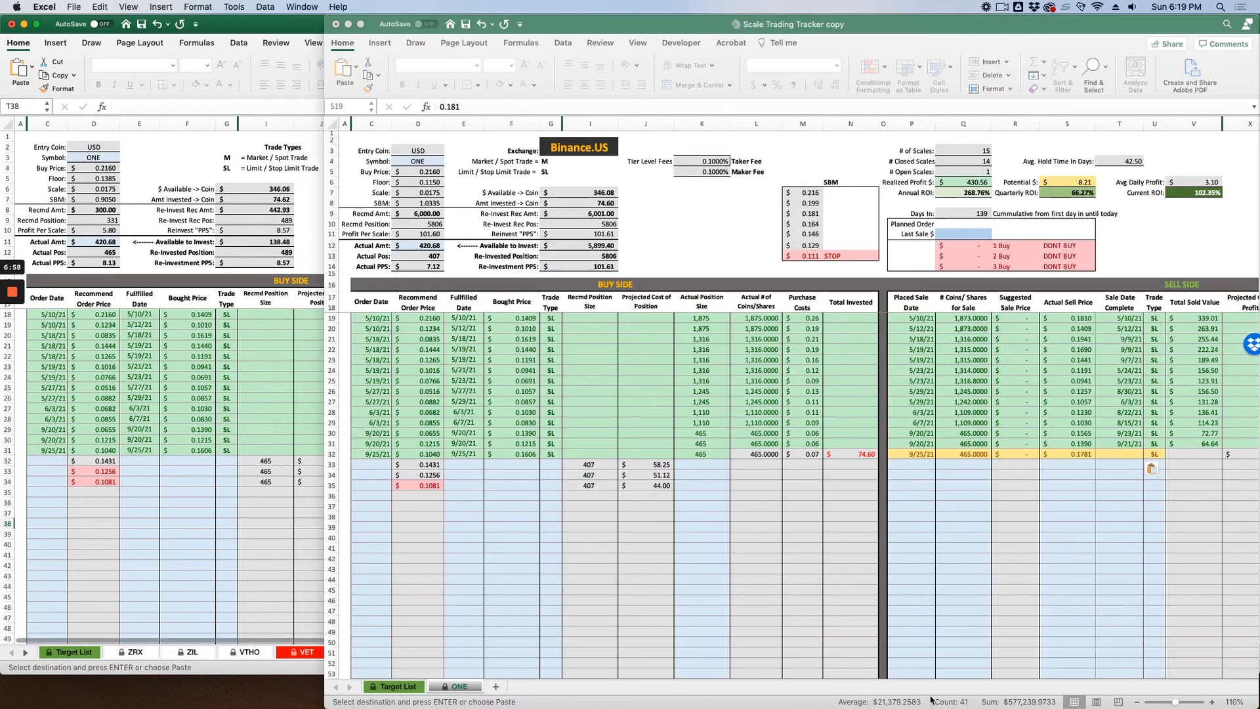
pyautogui.click(929, 696)
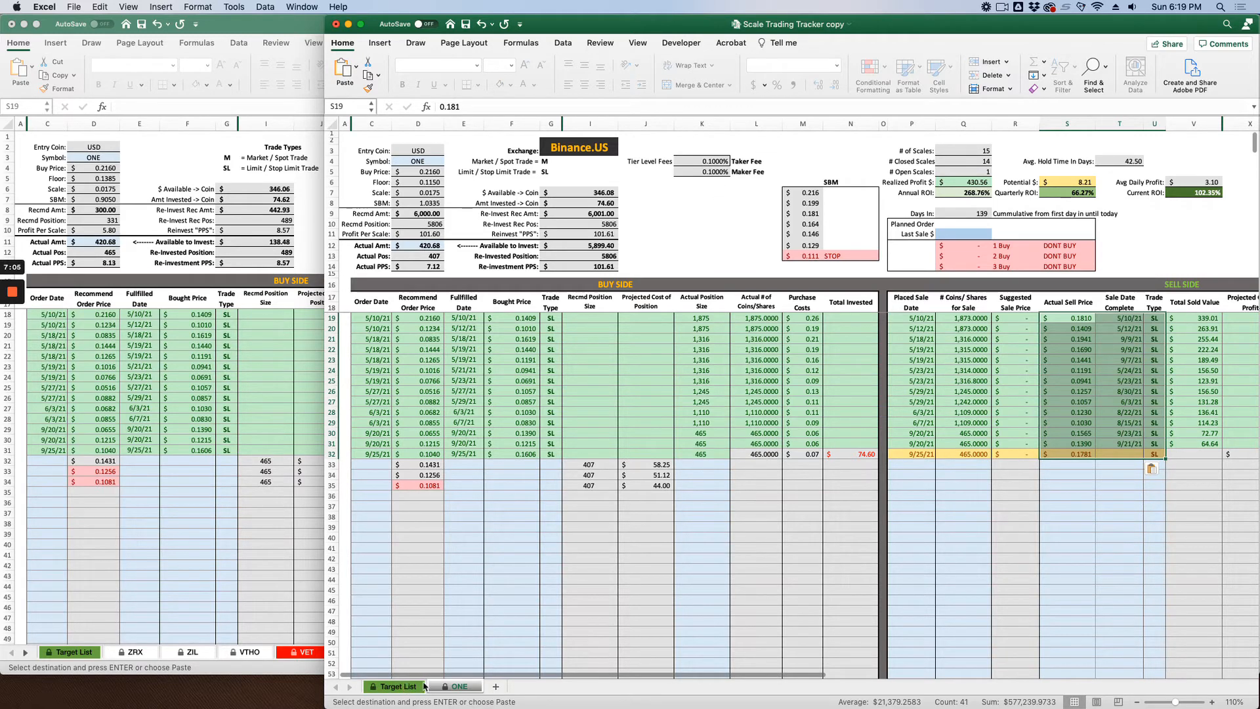
# On the tracker copy's Target List, set the option to use BNB to pay fees to Yes
pyautogui.hotkey('ctrl', 'pageup')
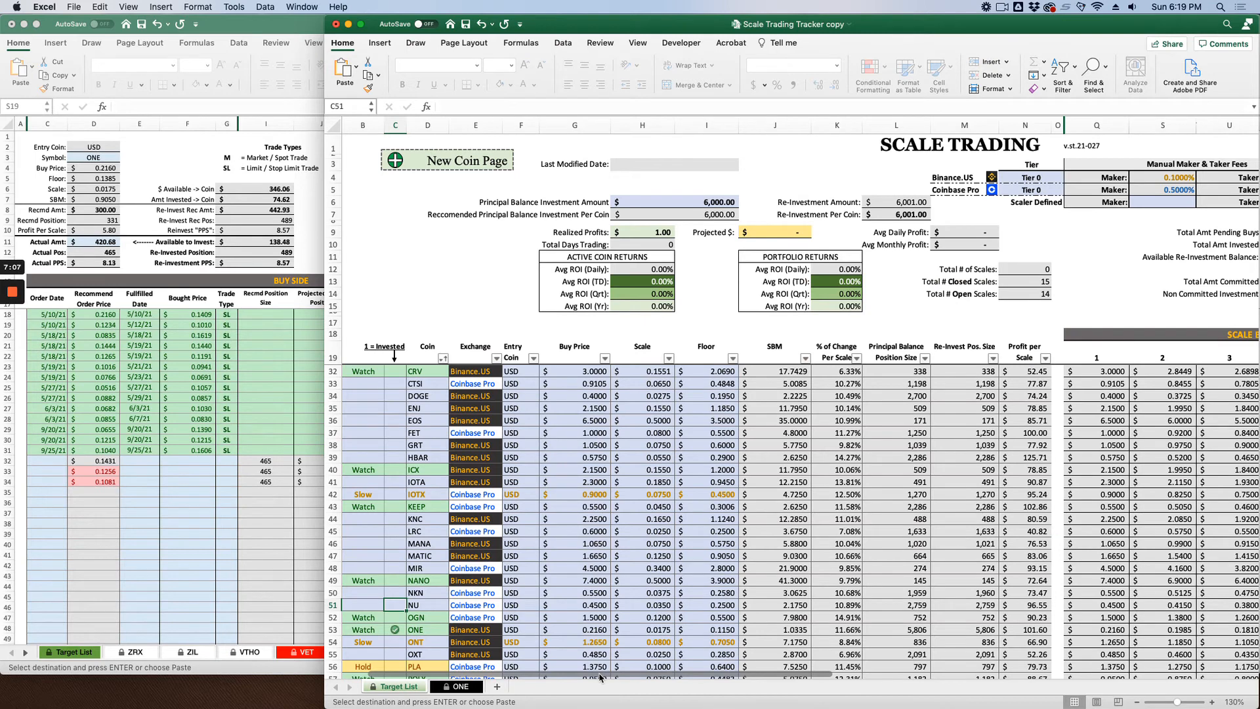
pyautogui.moveTo(601, 675); pyautogui.dragTo(828, 680)
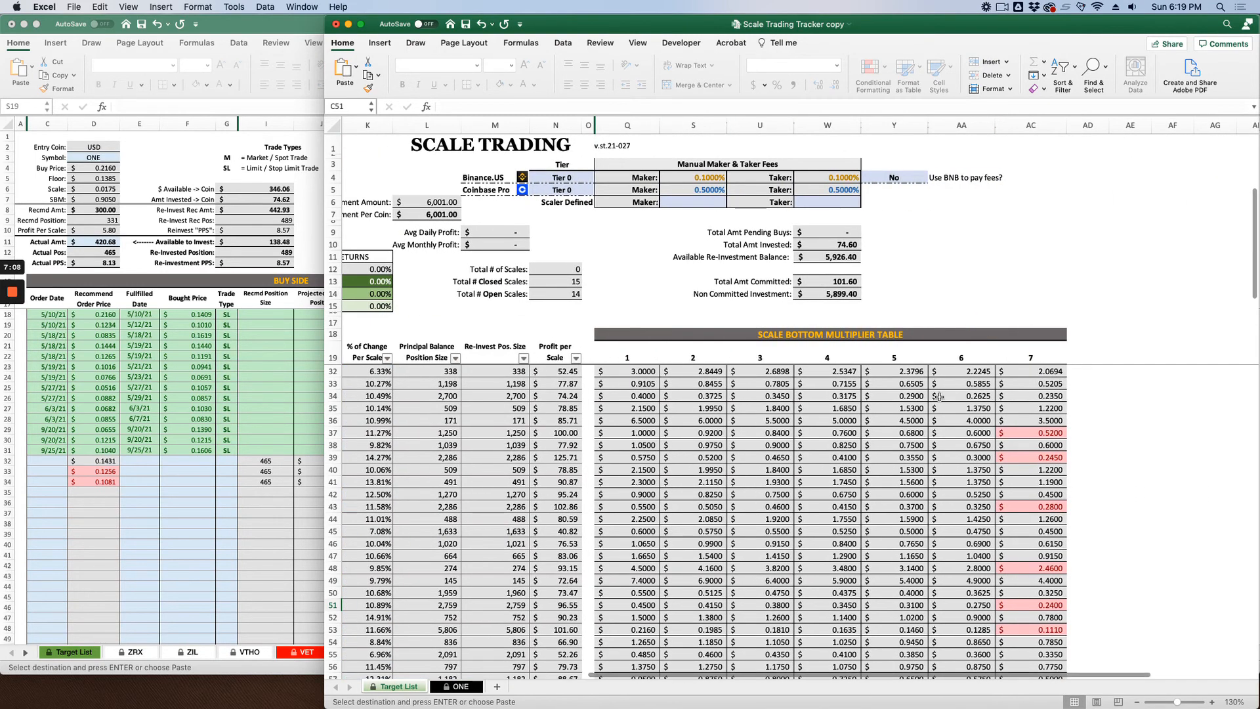
pyautogui.click(916, 177)
pyautogui.click(932, 177)
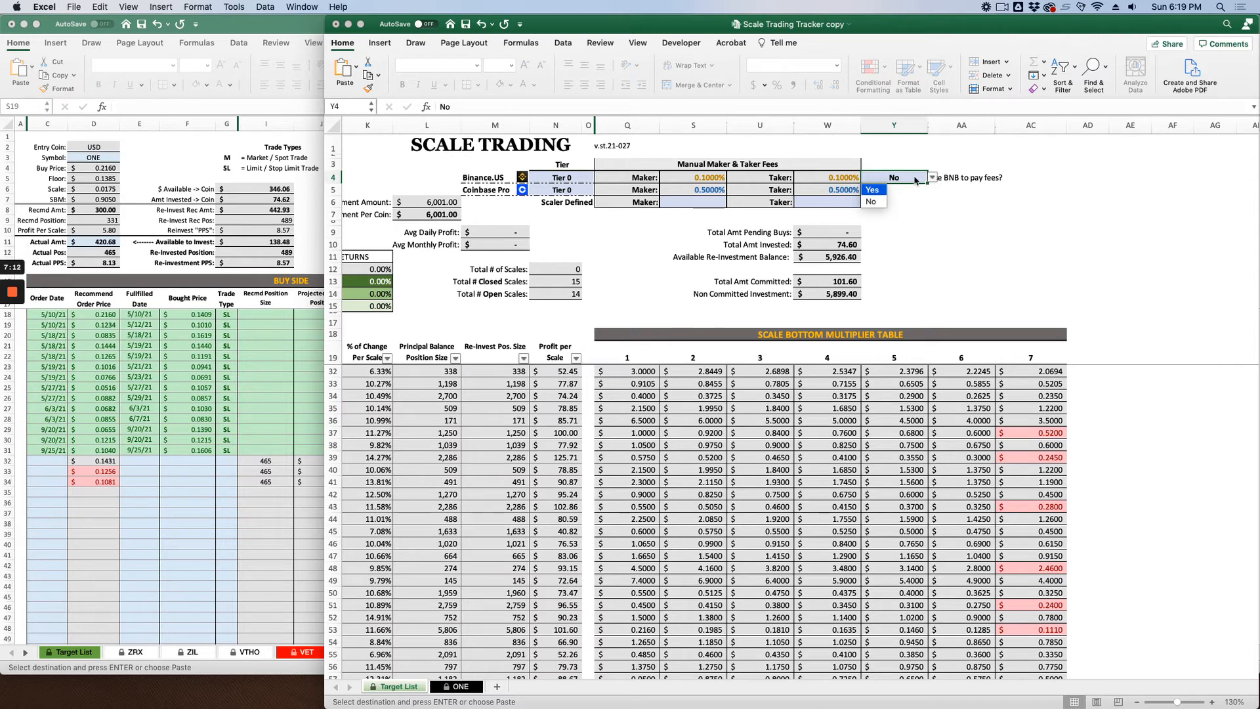
pyautogui.press('Return')
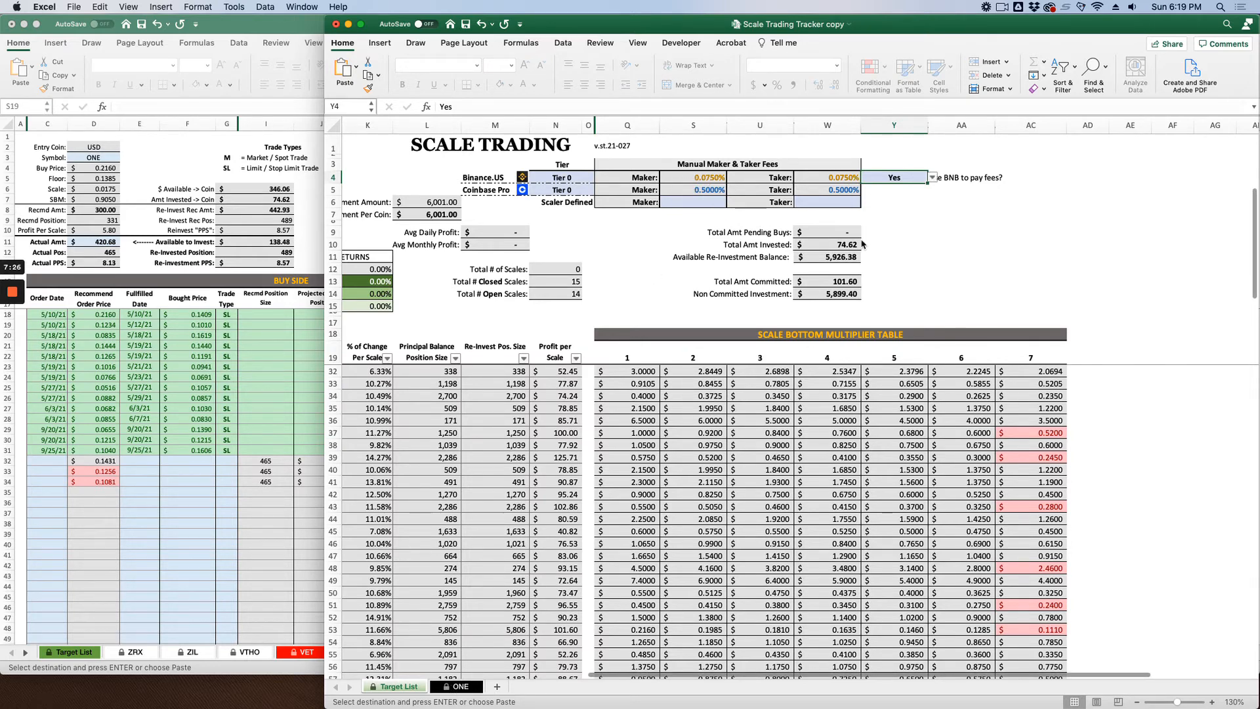
# Check the tracker copy's ONE sheet realized profit and ROI against the v8 ONE sheet with the BNB fee rate applied
pyautogui.hotkey('ctrl', 'pagedown')
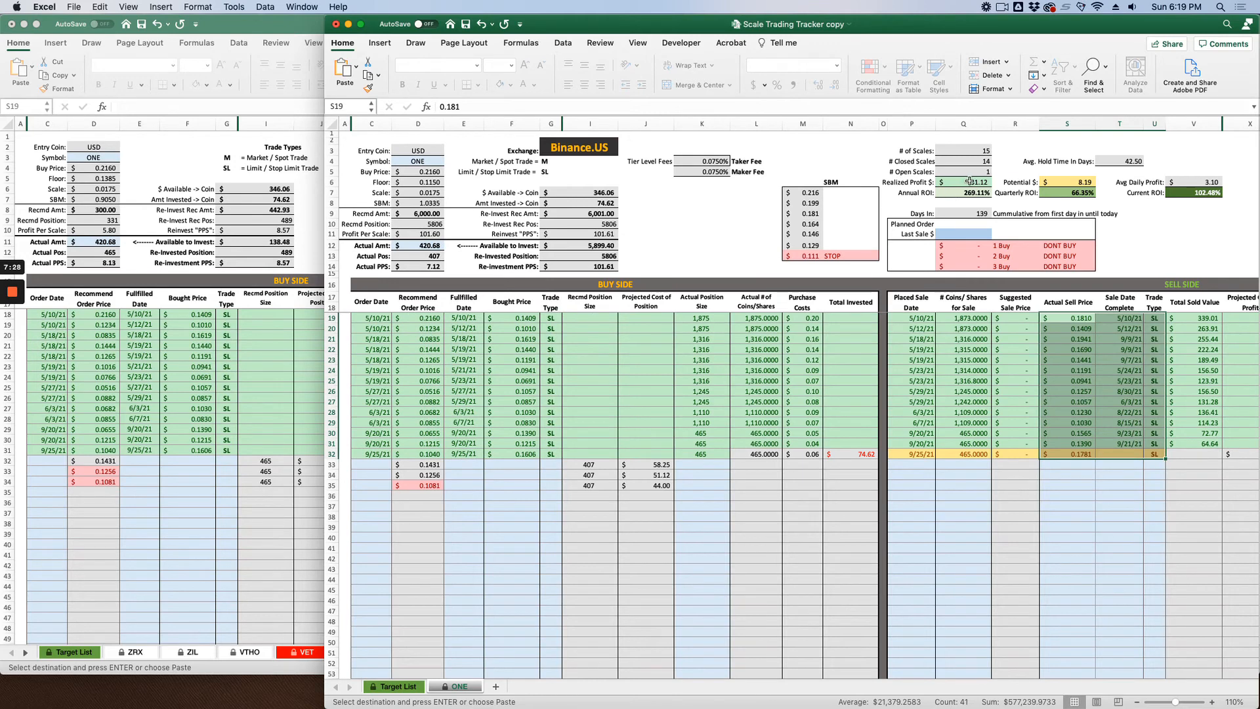
pyautogui.click(318, 272)
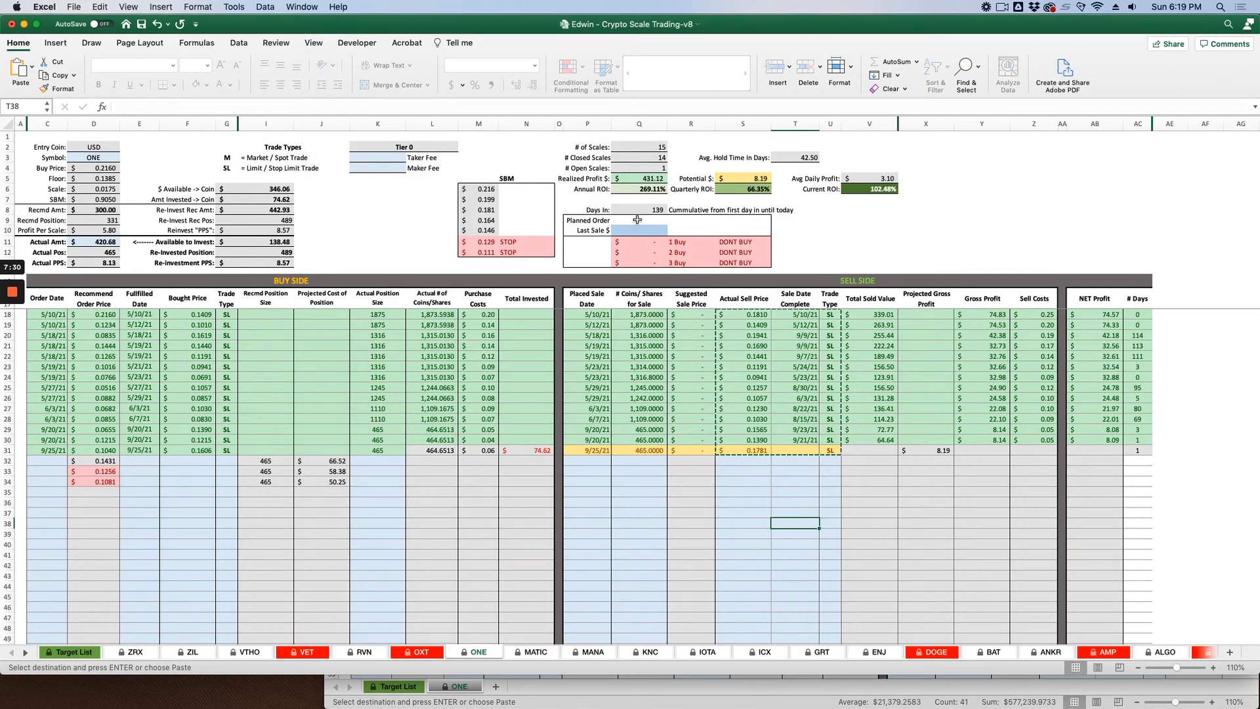
pyautogui.click(849, 693)
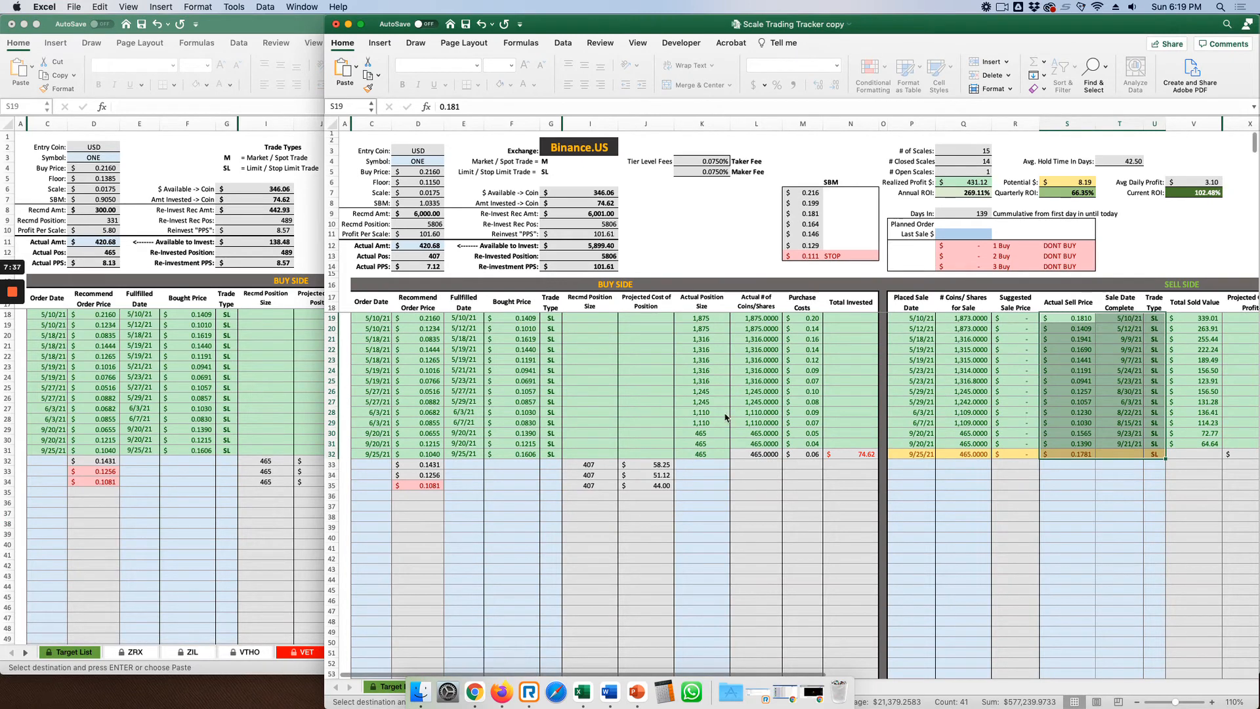
# Return to the tracker copy's Target List and shorten its window so the sheet tabs clear the Dock
pyautogui.click(386, 686)
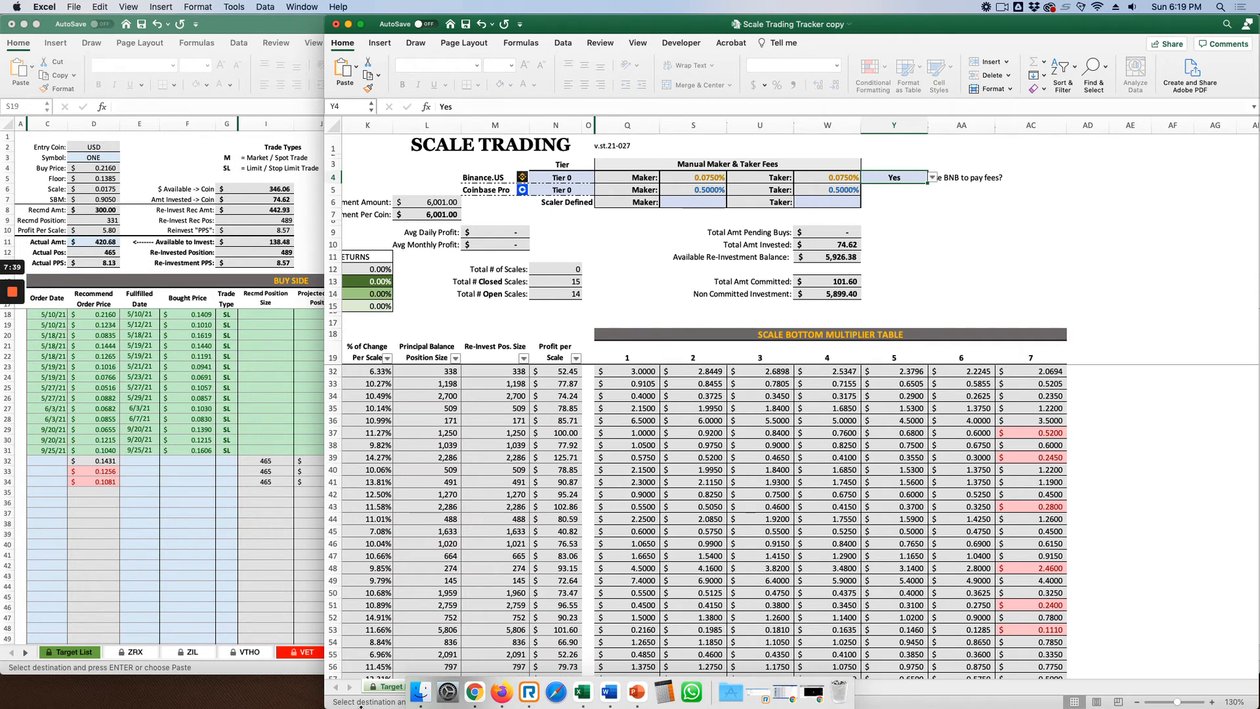
pyautogui.moveTo(371, 660); pyautogui.dragTo(372, 663)
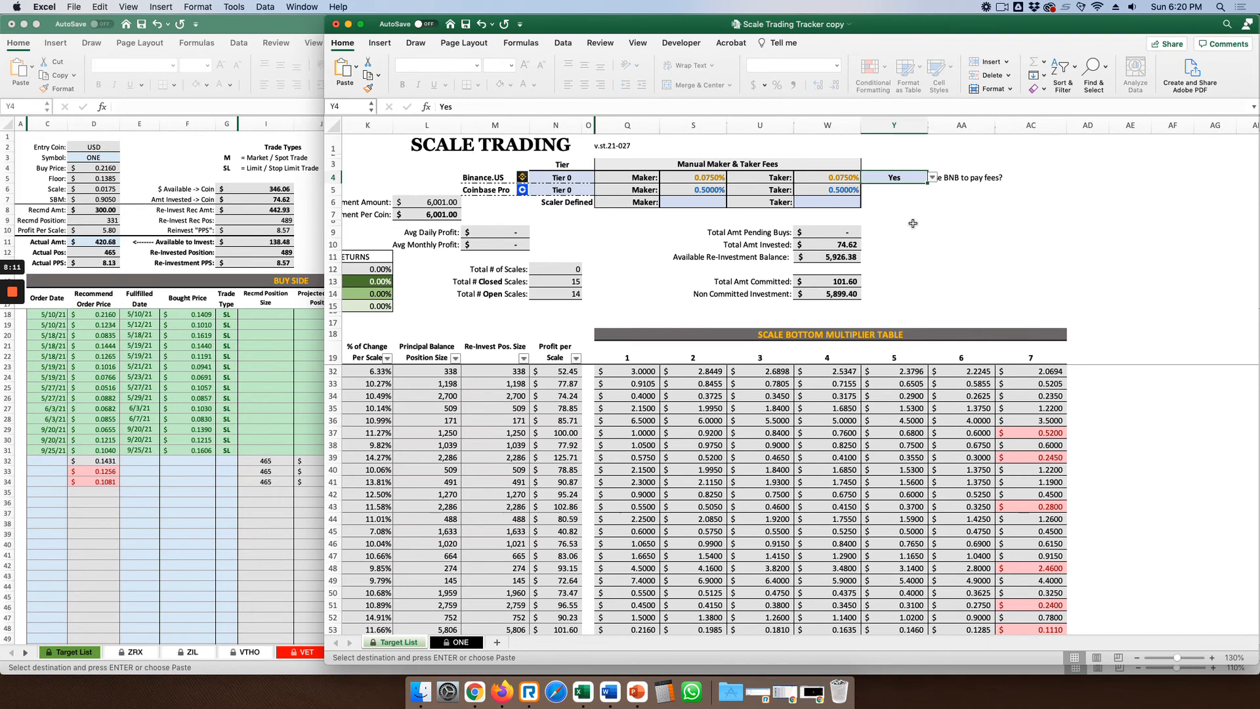
pyautogui.hscroll(-3, 722, 633)
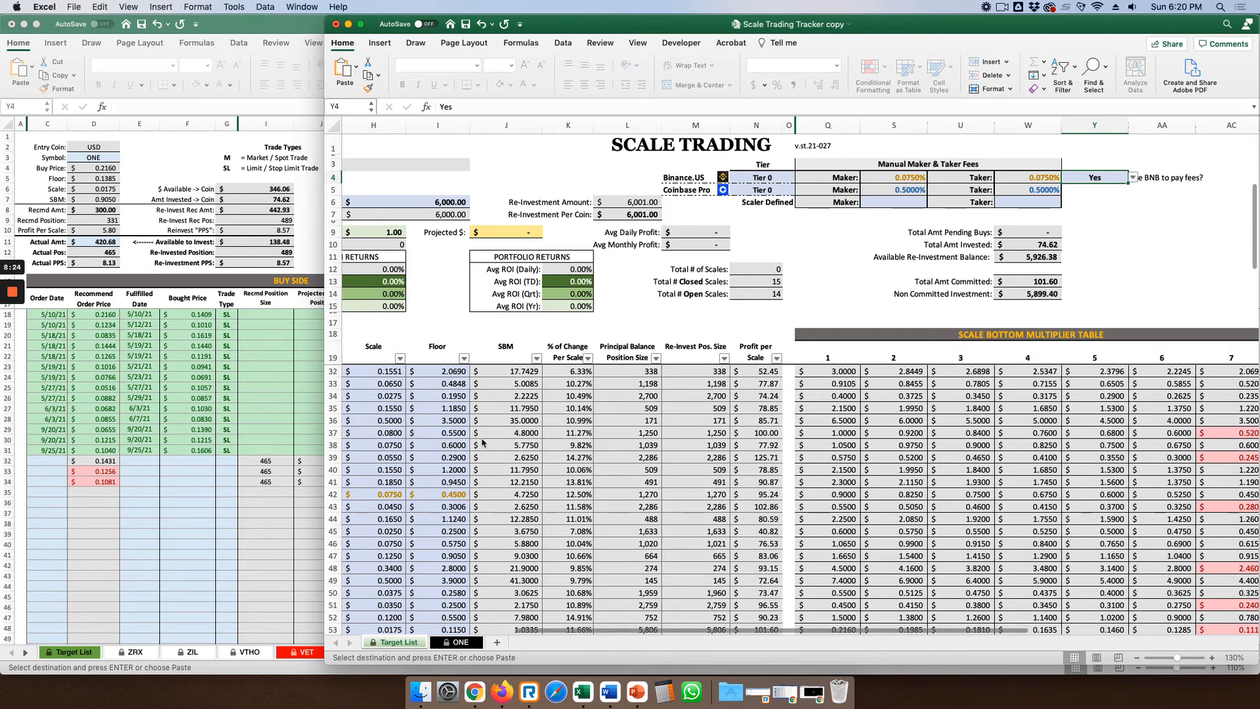
# Review the transferred buy-side and sell-side entries and the profit columns on the tracker copy's ONE sheet
pyautogui.click(461, 642)
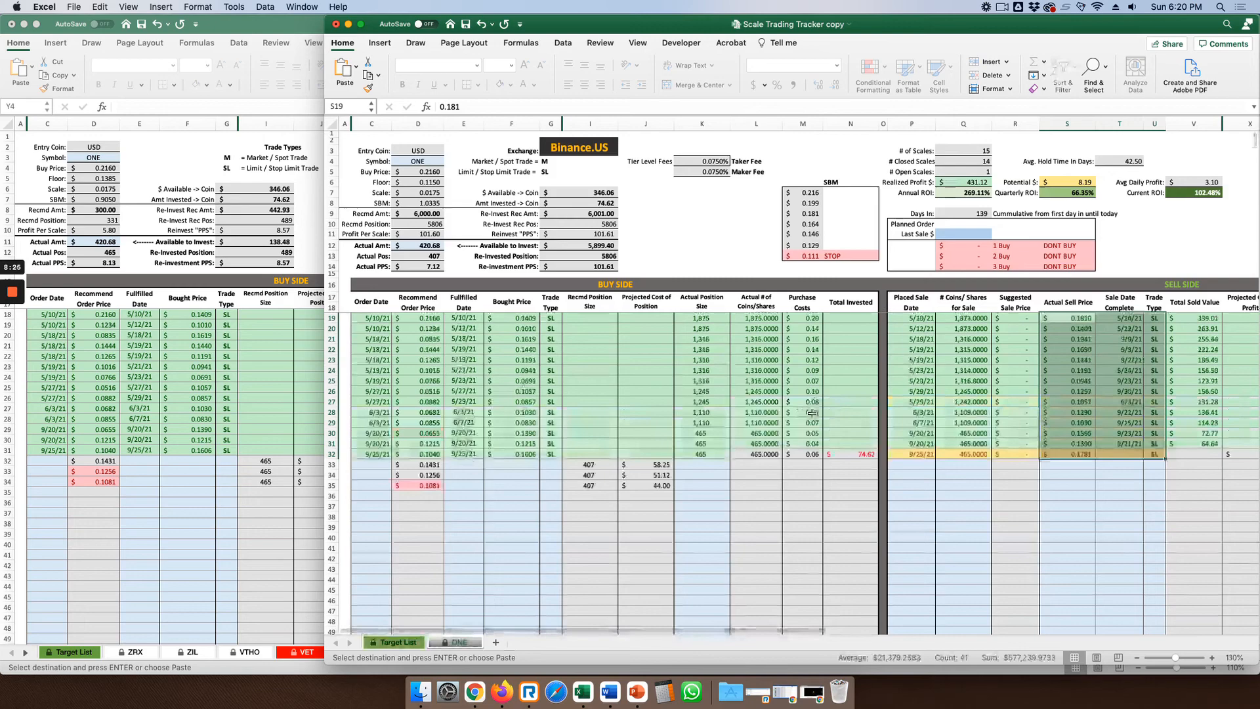
pyautogui.hscroll(10, 852, 525)
pyautogui.hscroll(-5, 899, 617)
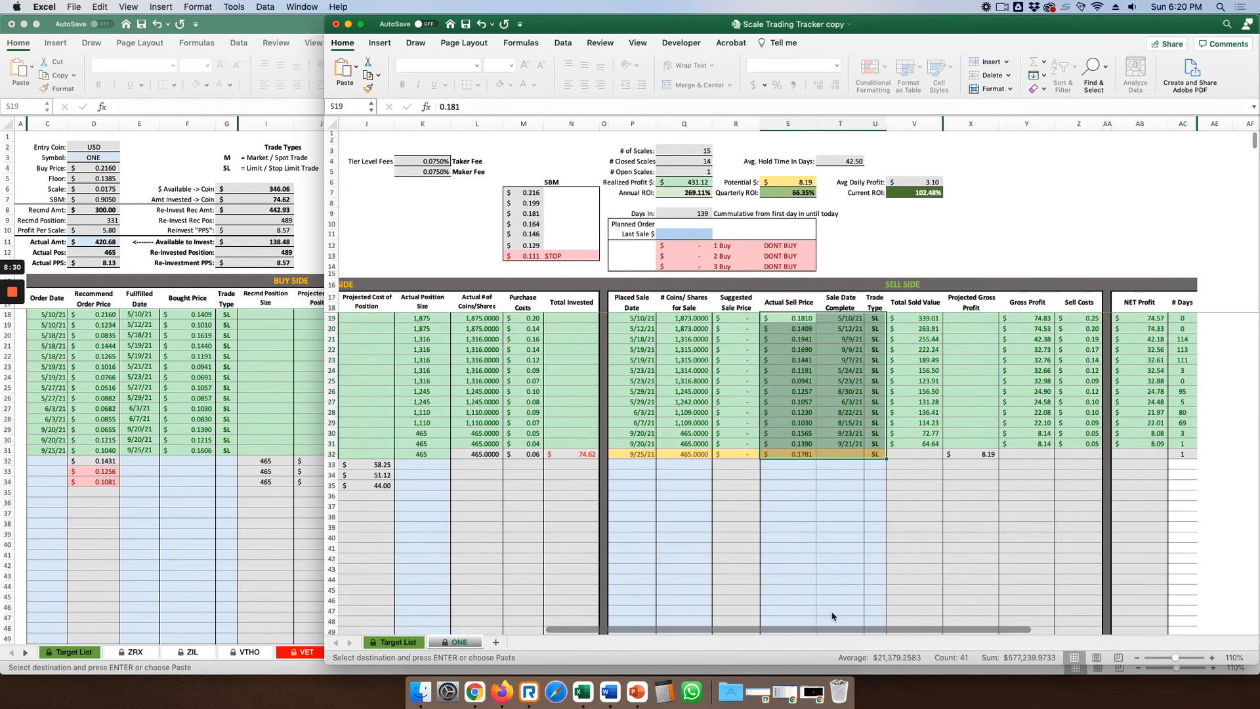
pyautogui.hscroll(-5, 832, 615)
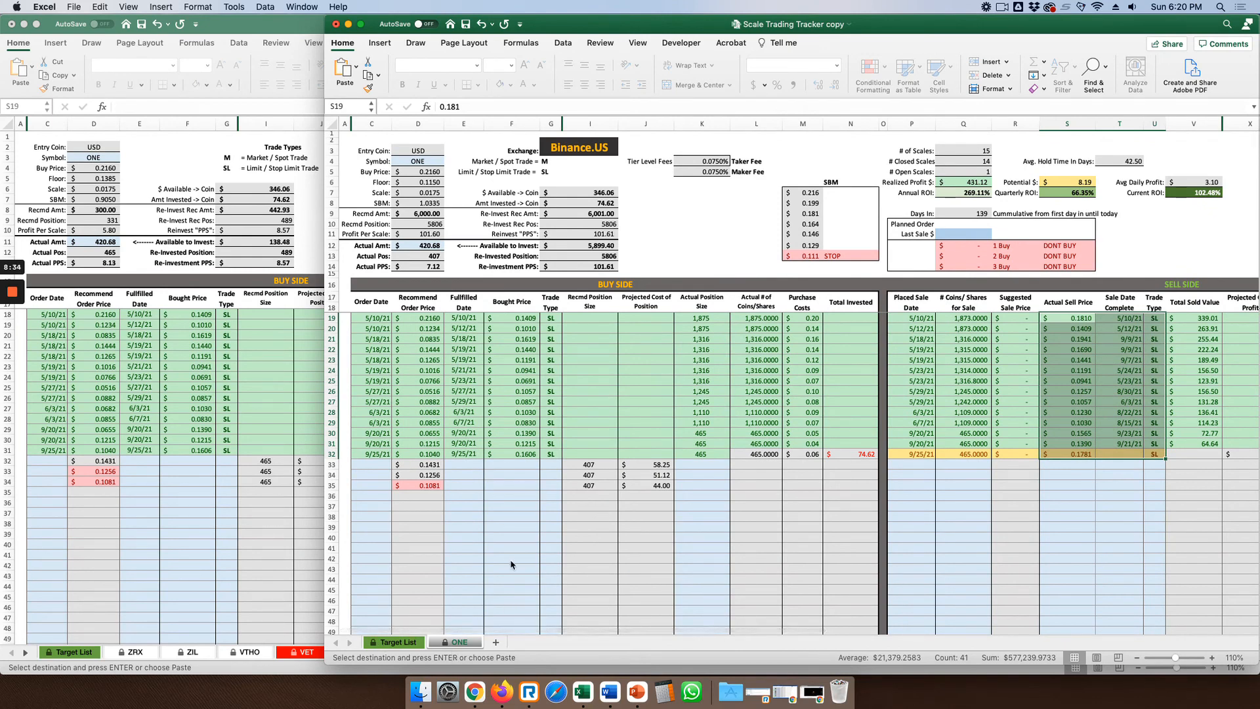
# Move the v8 workbook window lower and bring the tracker copy forward, showing the New Coin Page area of its Target List
pyautogui.click(406, 643)
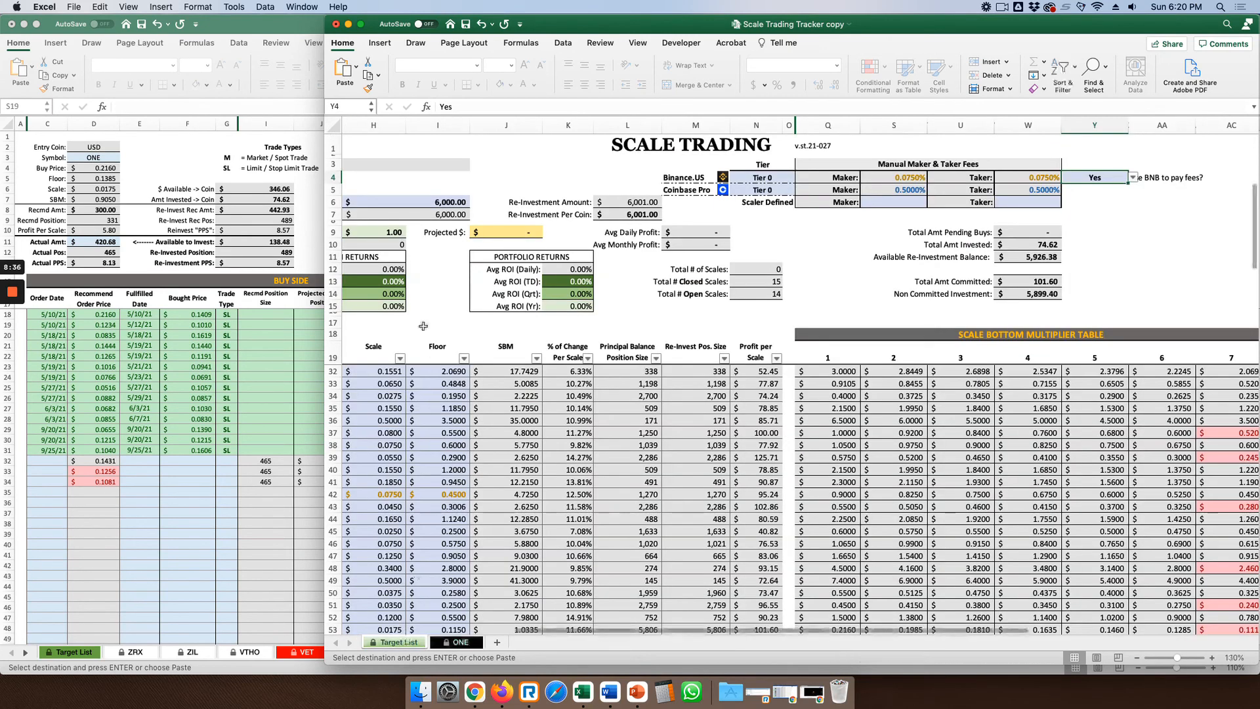
pyautogui.moveTo(556, 630); pyautogui.dragTo(355, 640)
pyautogui.click(286, 626)
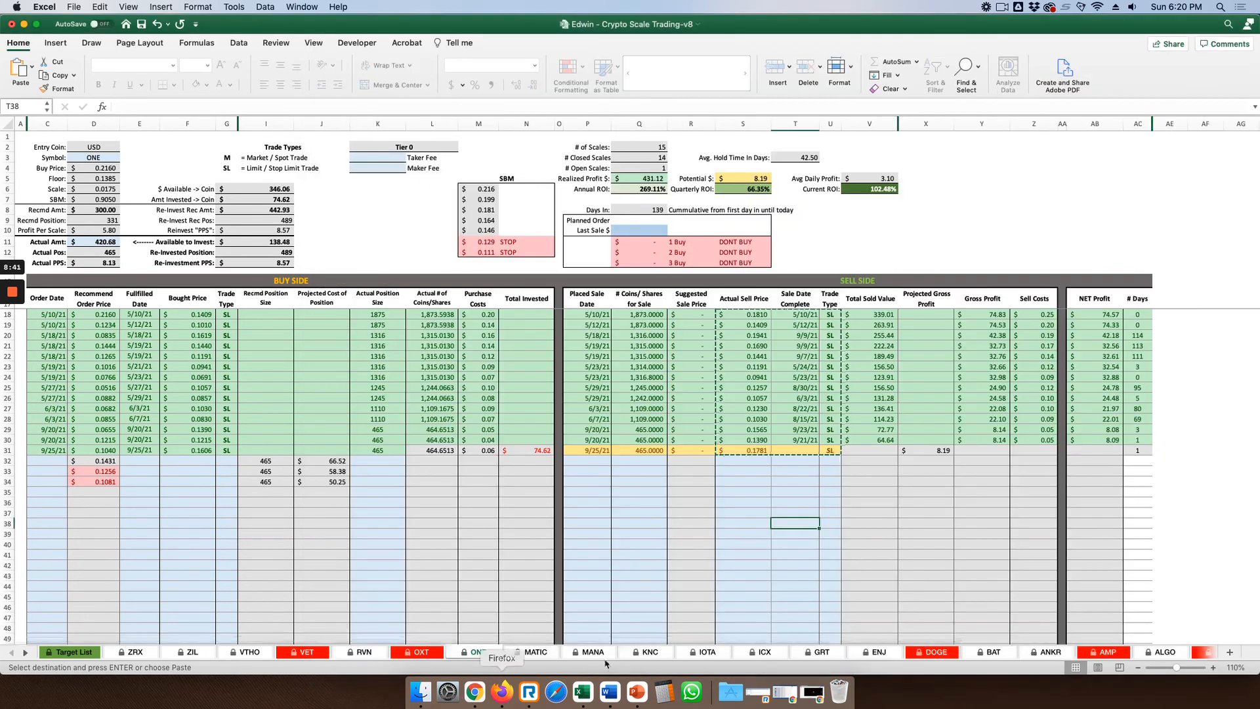
pyautogui.moveTo(1073, 25); pyautogui.dragTo(1061, 80)
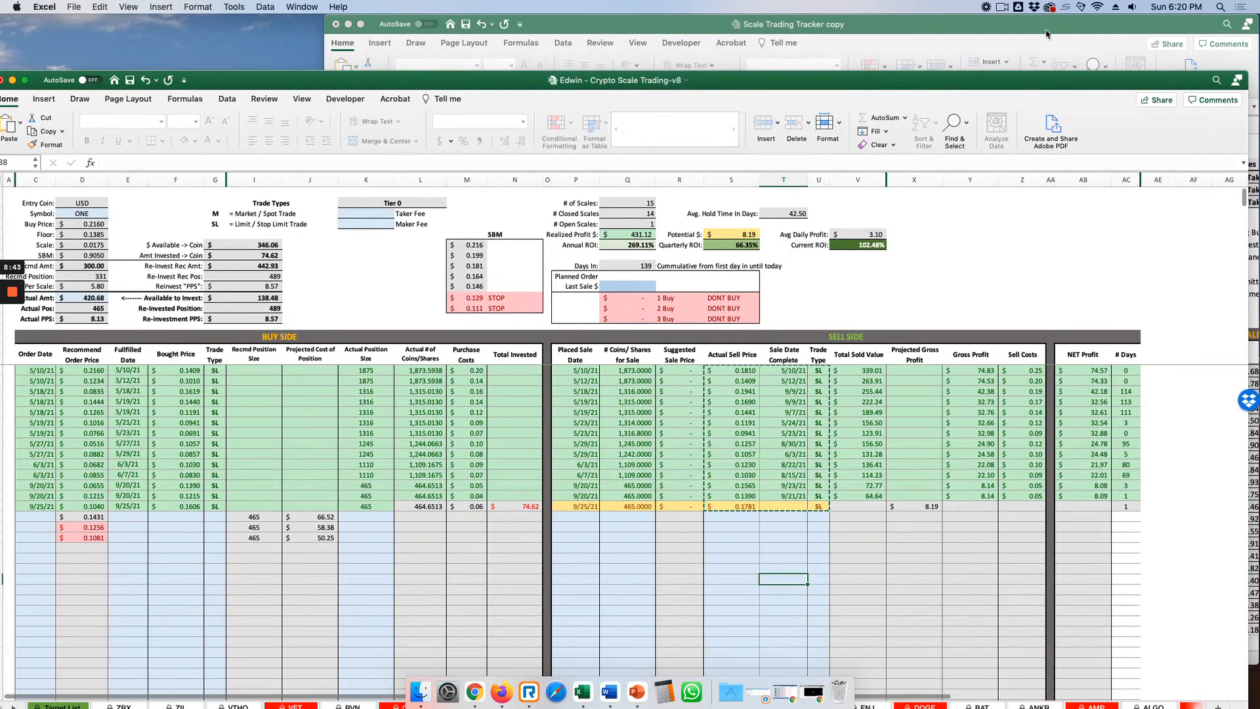
pyautogui.click(1049, 37)
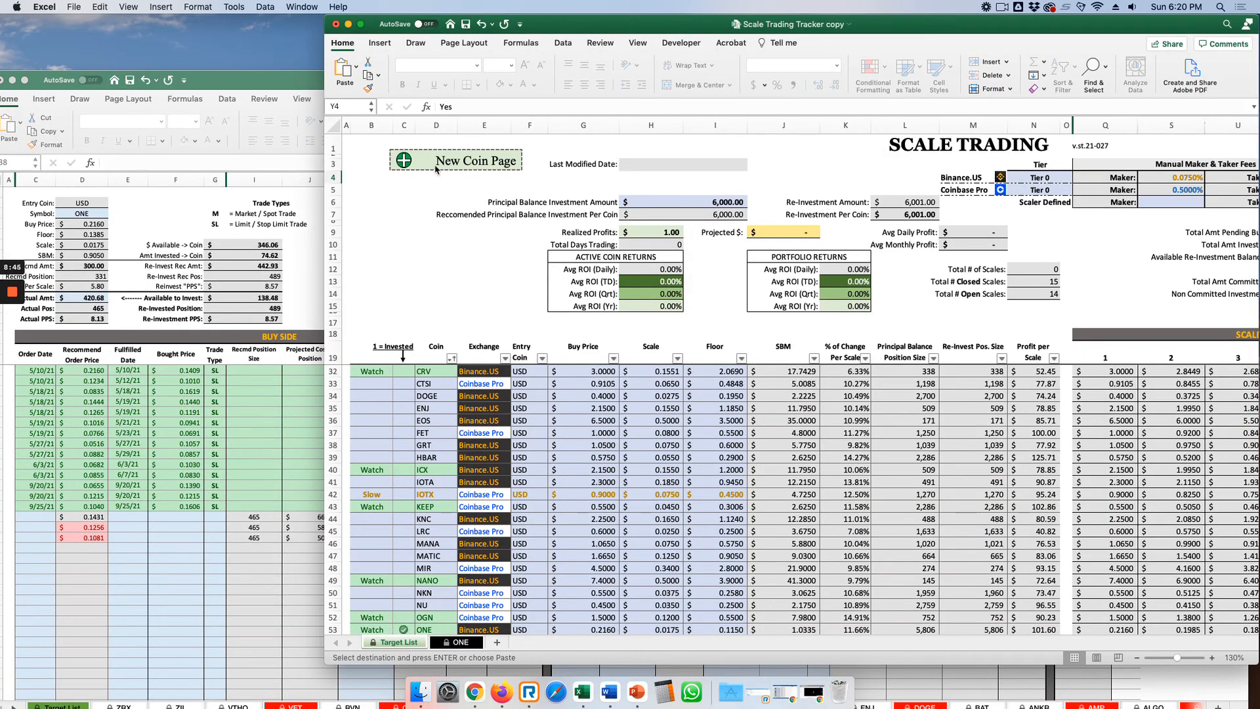